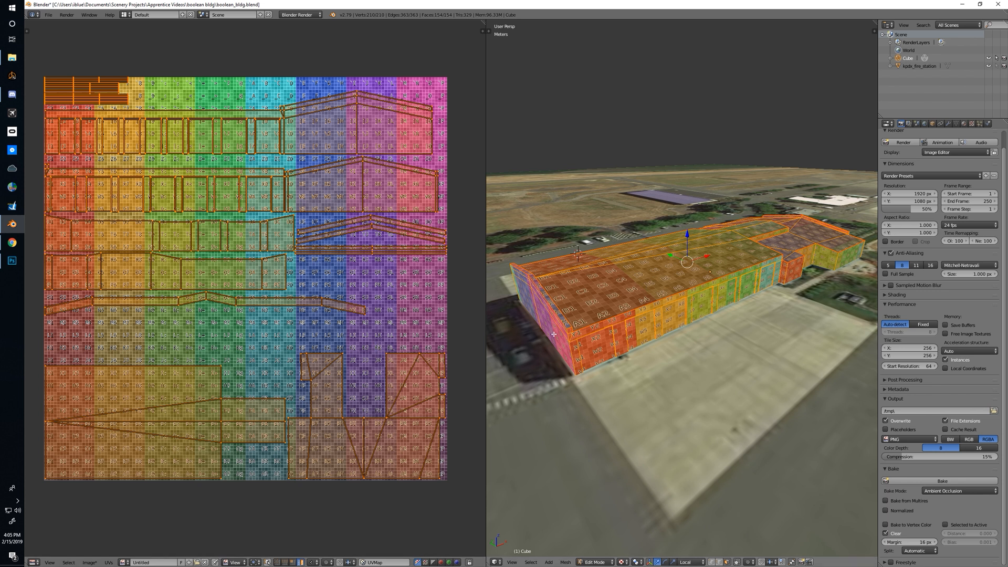
# Step: Return the fire station building to Object Mode and confirm the sample count in the World's Gather settings
pyautogui.moveTo(593, 347); pyautogui.dragTo(605, 322, button='middle')
pyautogui.press('Tab')
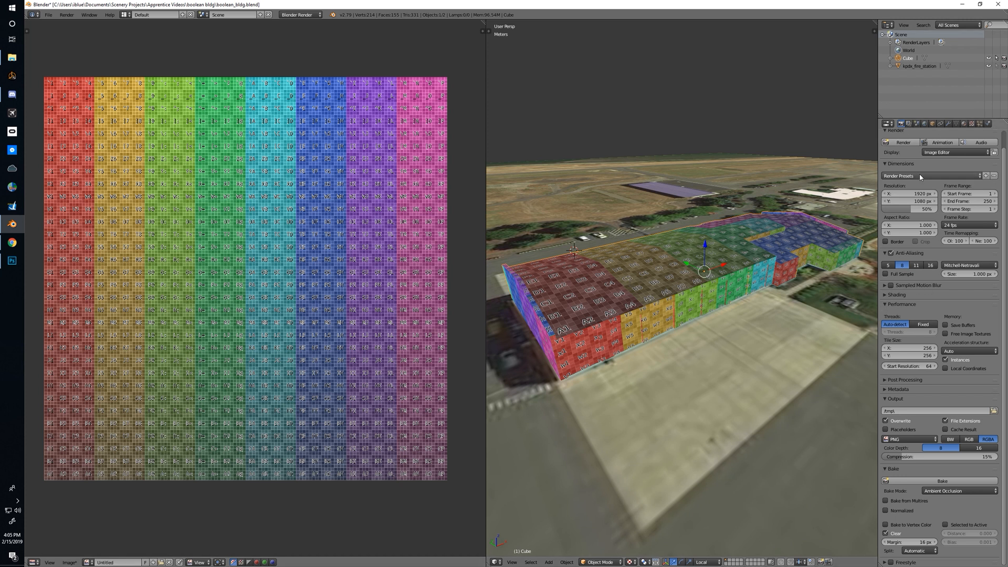
pyautogui.click(925, 124)
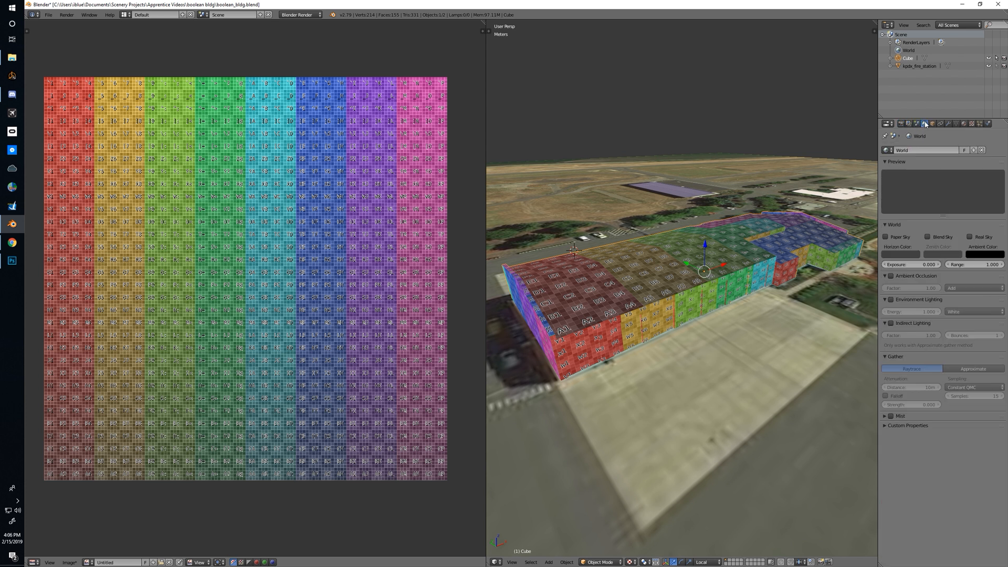
pyautogui.click(977, 398)
pyautogui.press('Return')
# Step: Bake the building's texture in the render settings with the bake mode set to Ambient Occlusion
pyautogui.click(902, 123)
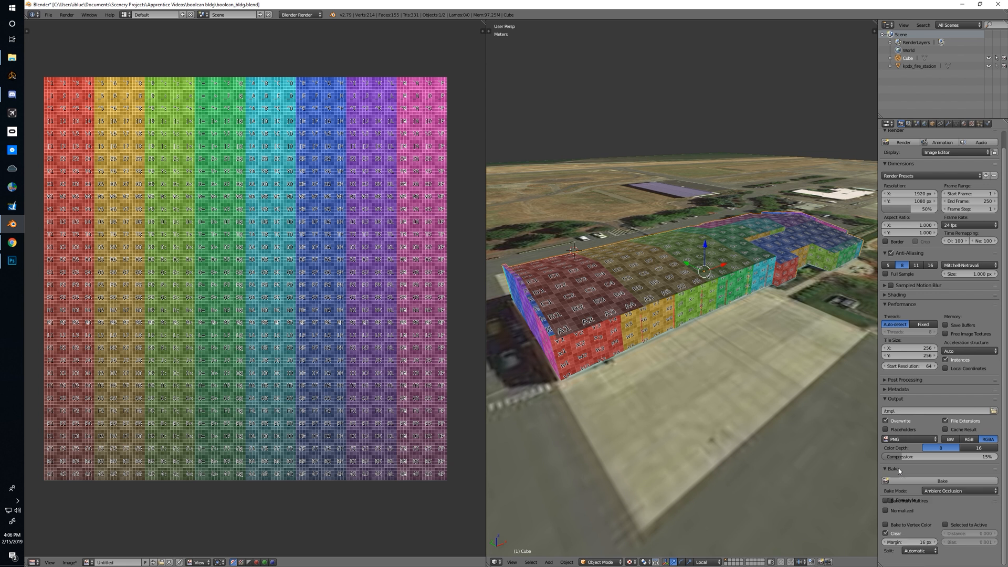
pyautogui.click(944, 491)
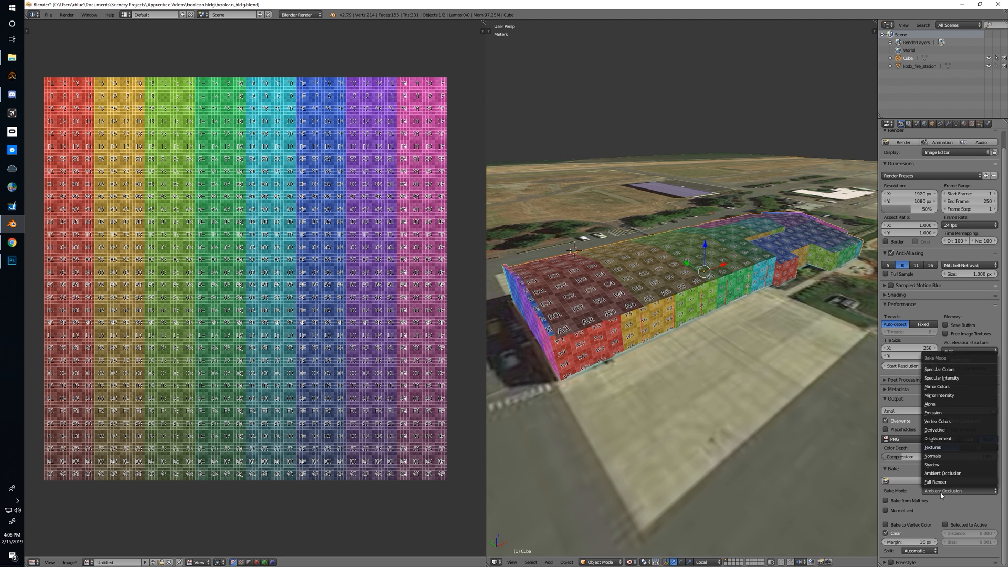
pyautogui.click(948, 474)
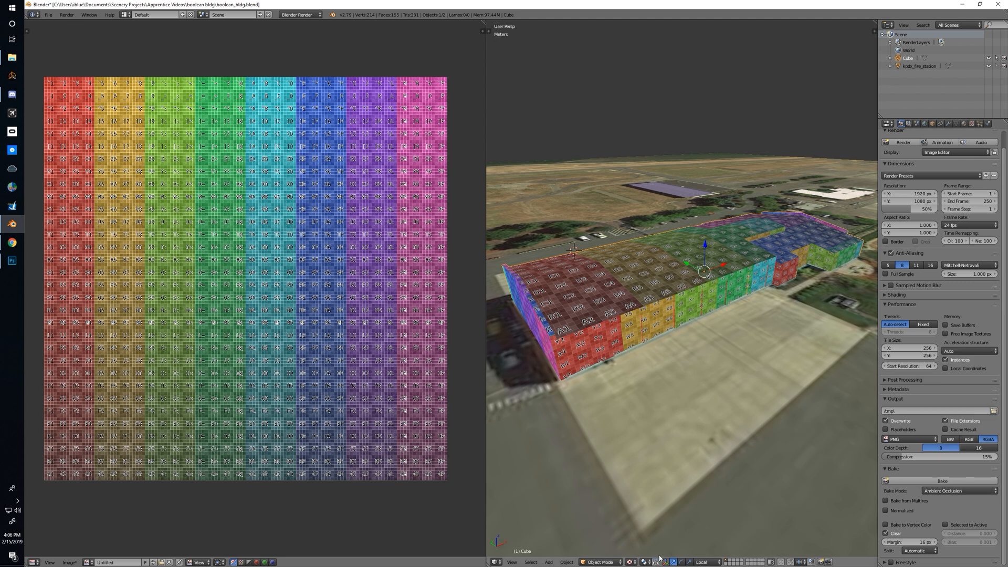
pyautogui.scroll(-3, 607, 427)
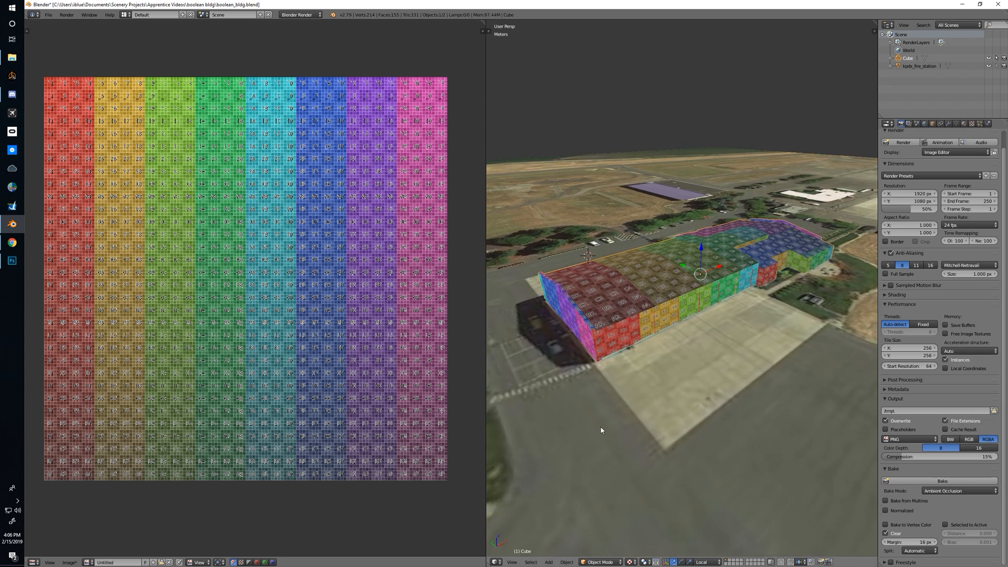
pyautogui.click(920, 482)
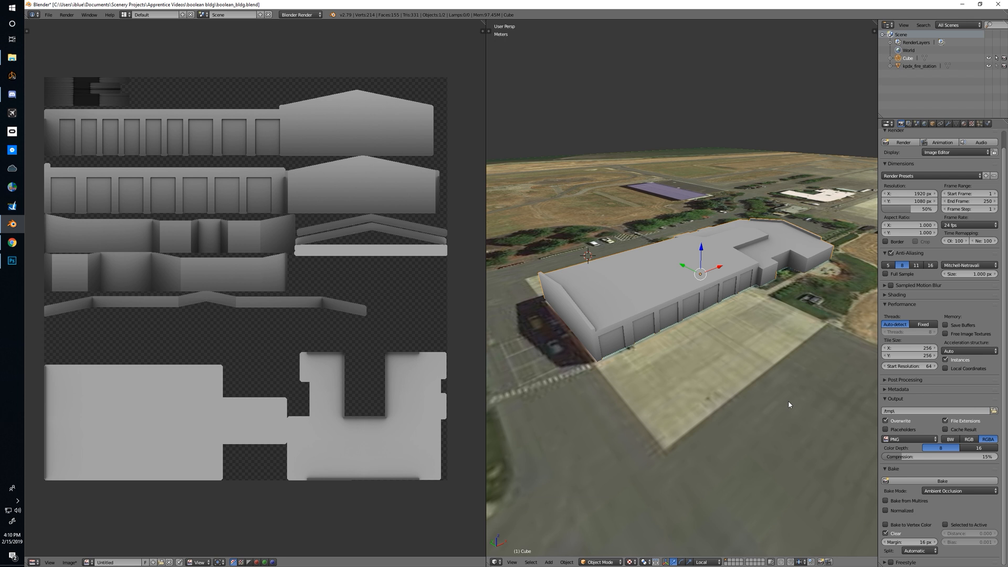
# Step: Enlarge the 3D view and examine the baked shading around the building's door recesses, walls and roof from several sides
pyautogui.moveTo(487, 143); pyautogui.dragTo(219, 147)
pyautogui.moveTo(408, 290); pyautogui.dragTo(478, 269, button='middle')
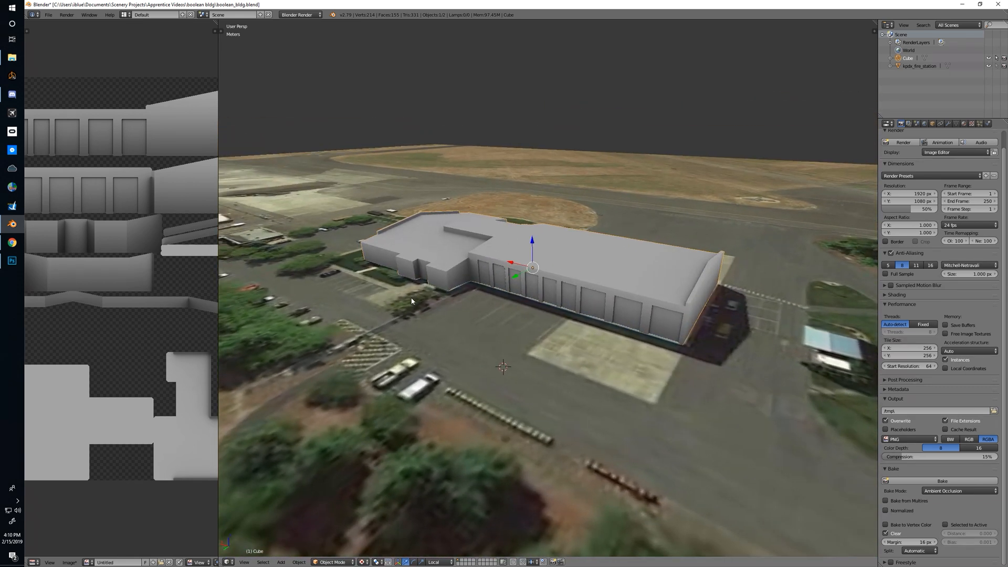
pyautogui.scroll(8, 464, 275)
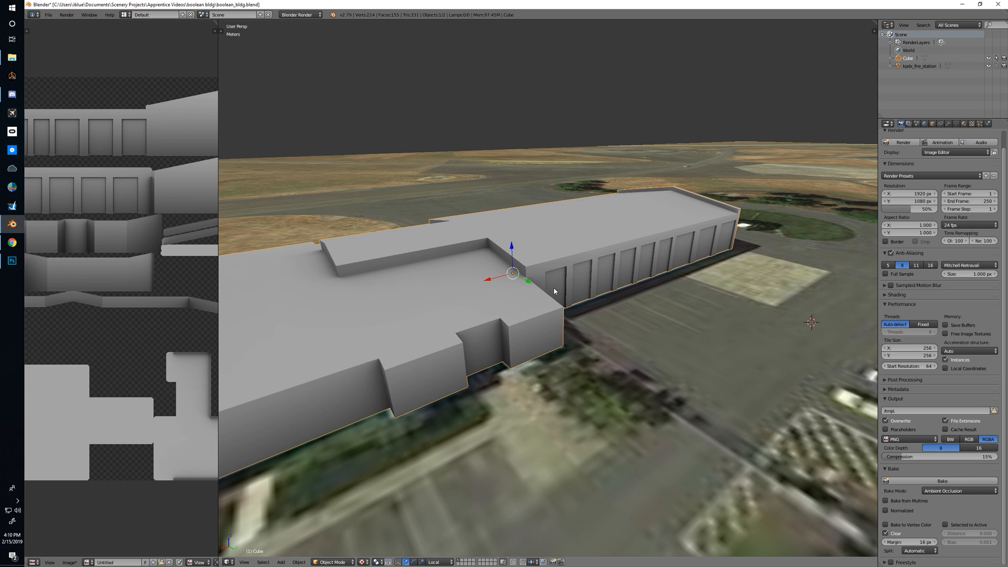
pyautogui.moveTo(553, 290); pyautogui.dragTo(477, 293, button='middle')
pyautogui.moveTo(584, 279); pyautogui.dragTo(510, 289, button='middle')
pyautogui.scroll(1, 597, 301)
pyautogui.moveTo(597, 301); pyautogui.dragTo(490, 292, button='middle')
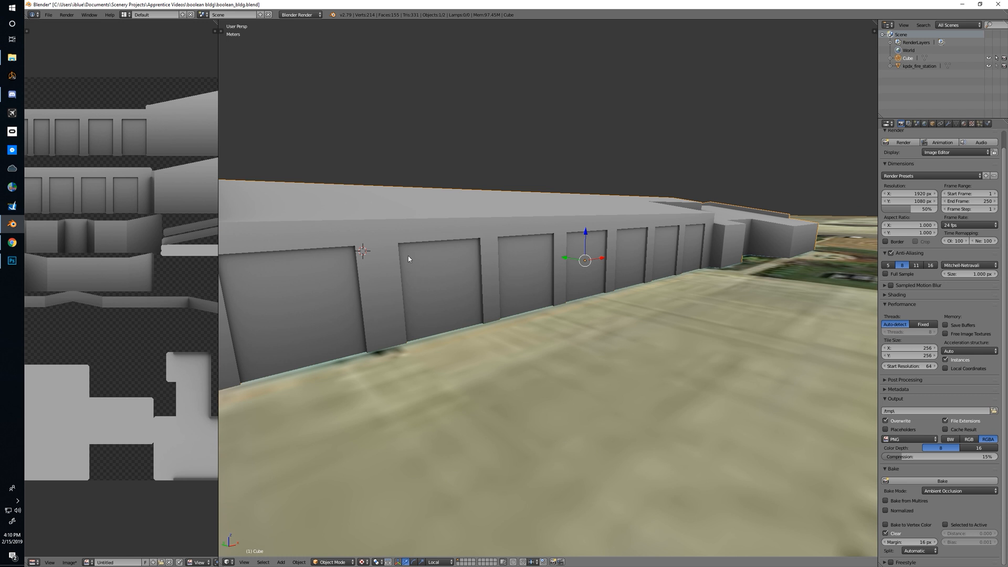
pyautogui.scroll(2, 478, 285)
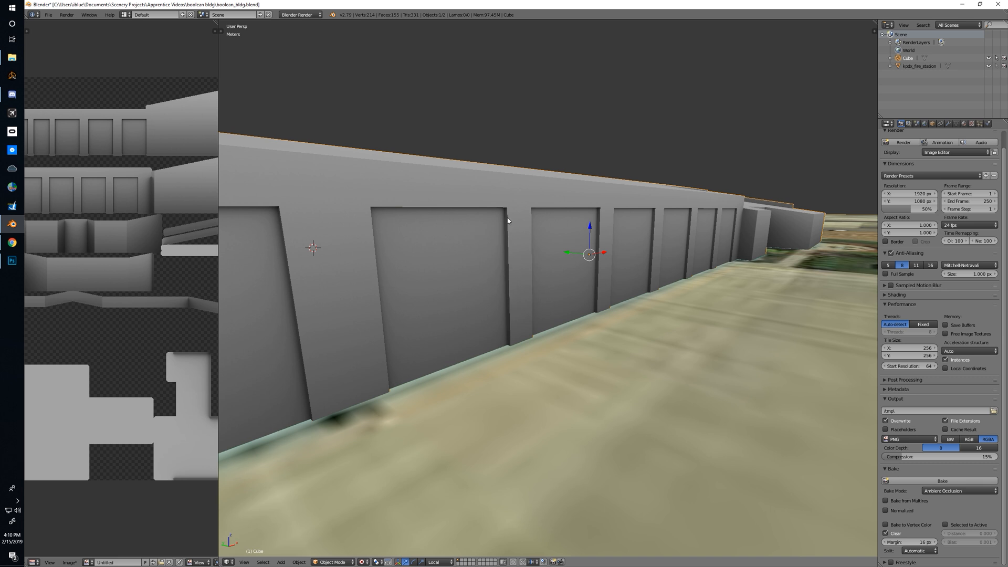
pyautogui.moveTo(521, 260); pyautogui.dragTo(617, 293, button='middle')
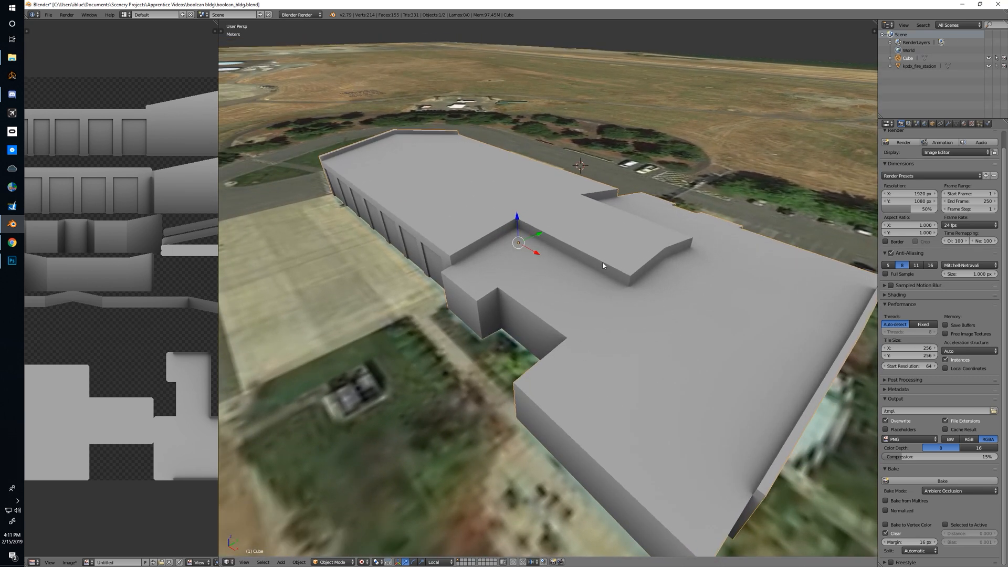
pyautogui.moveTo(706, 348); pyautogui.dragTo(584, 337, button='middle')
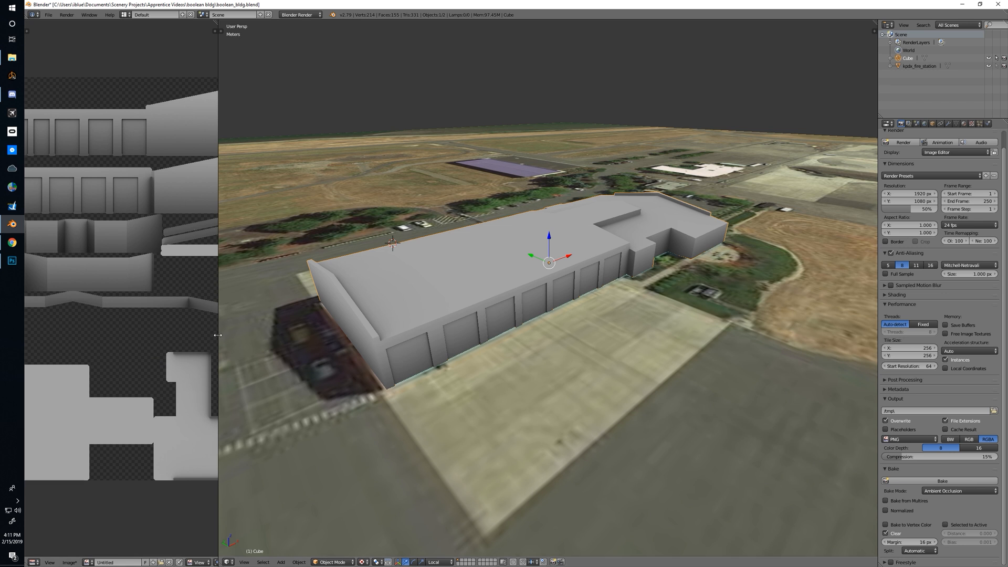
# Step: Enlarge the image editor and save a copy of the baked image as kpdx_firehouse_AO.png in the boolean bldg folder
pyautogui.moveTo(216, 336); pyautogui.dragTo(685, 328)
pyautogui.moveTo(594, 269)
pyautogui.mouseDown(button='middle')
pyautogui.moveTo(617, 257)
pyautogui.moveTo(611, 275)
pyautogui.mouseUp(button='middle')
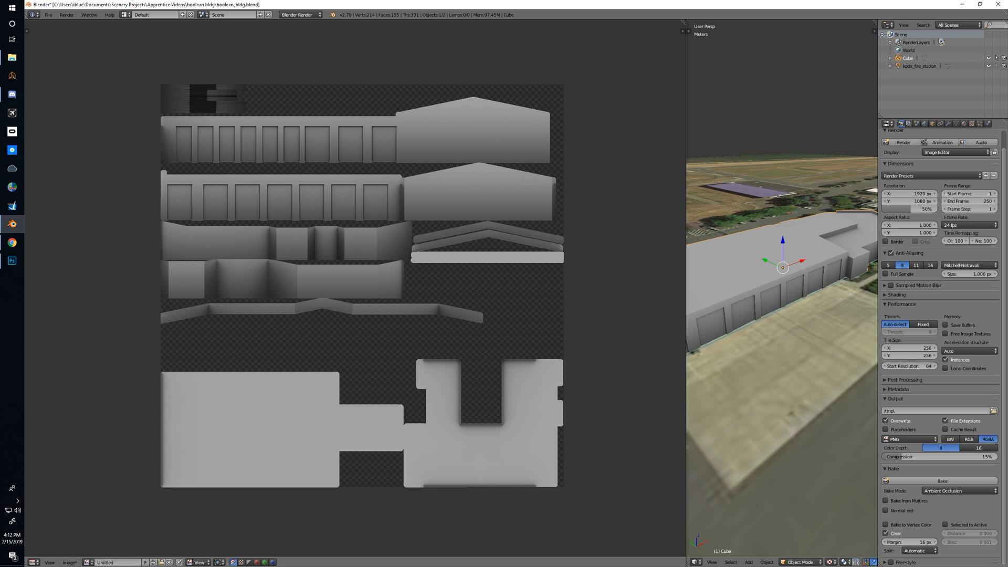
pyautogui.click(70, 563)
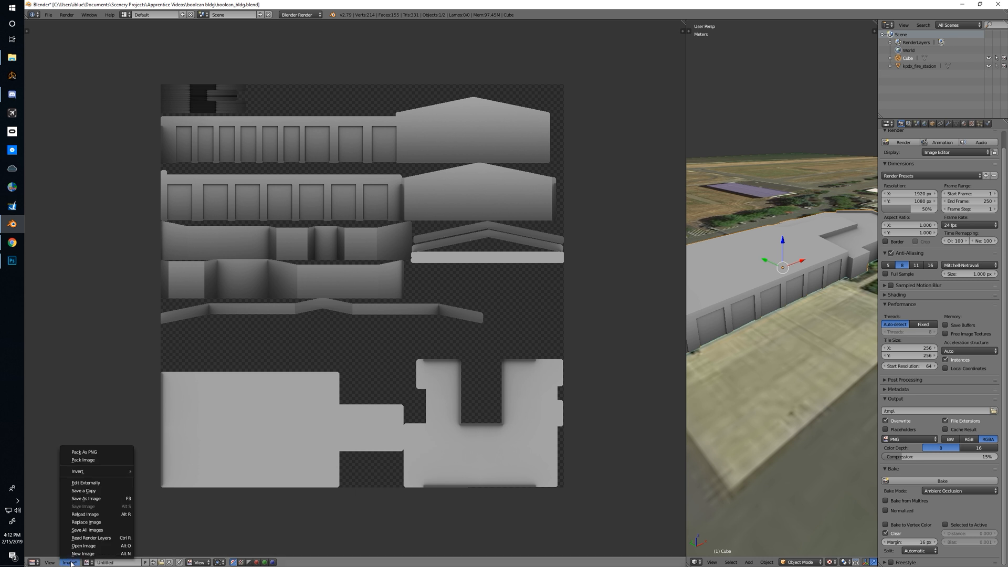
pyautogui.click(98, 489)
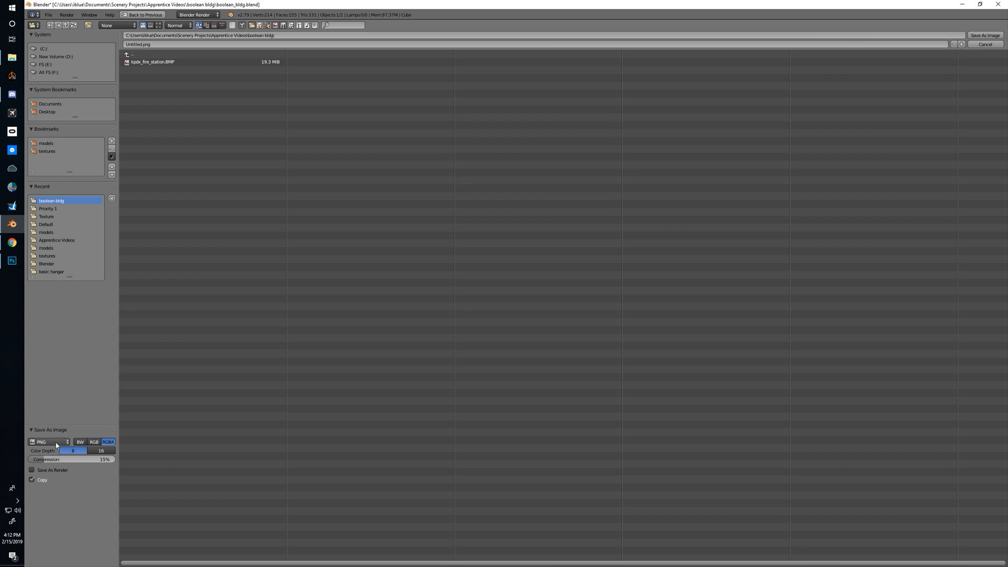
pyautogui.click(163, 44)
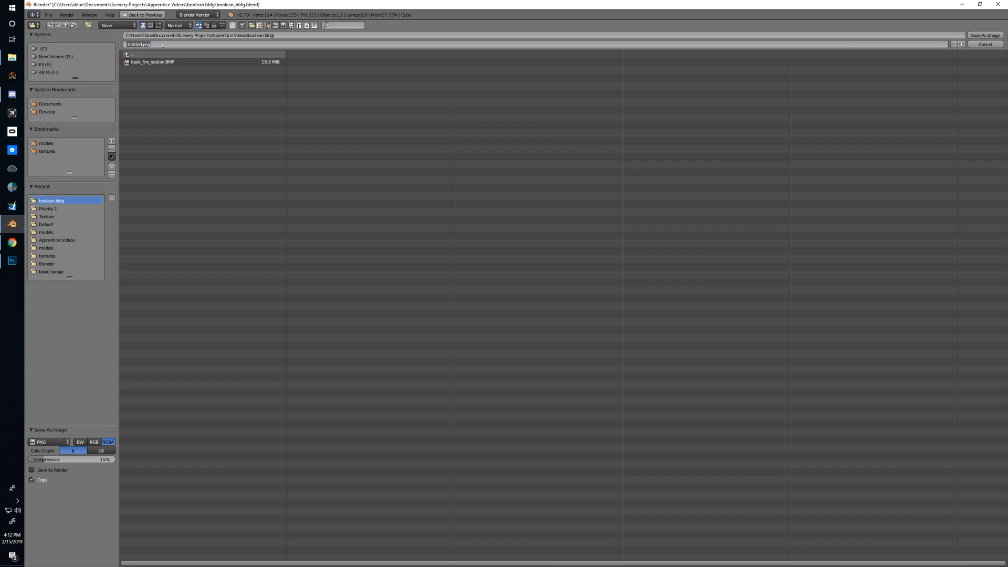
pyautogui.write('kpdx_firehouse_AO.png')
pyautogui.click(978, 31)
pyautogui.click(979, 37)
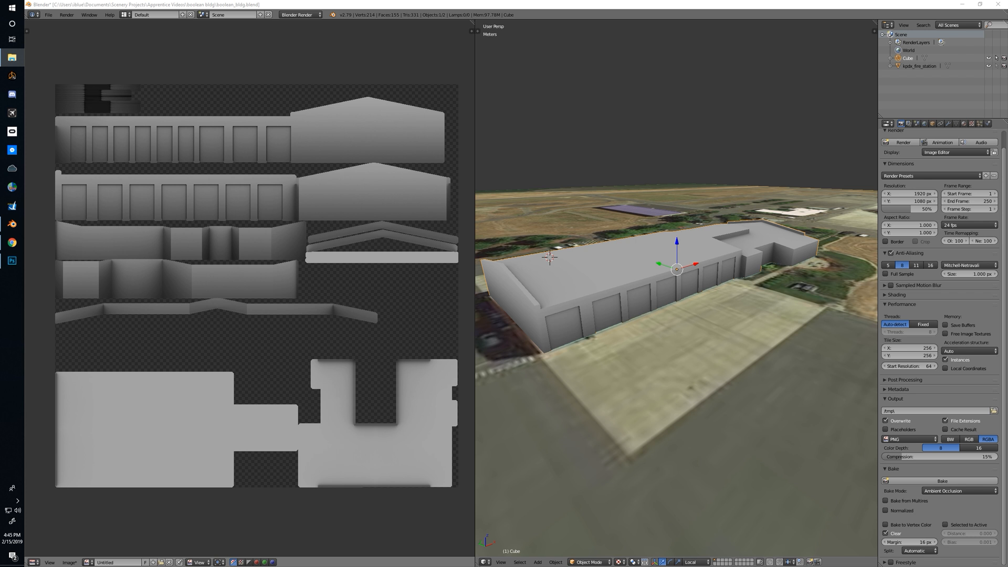
# Step: Put the building in Edit Mode and export its UV layout as the PNG image boolean_bldg.png at 2048 × 2048 pixels
pyautogui.moveTo(561, 287); pyautogui.dragTo(615, 276, button='middle')
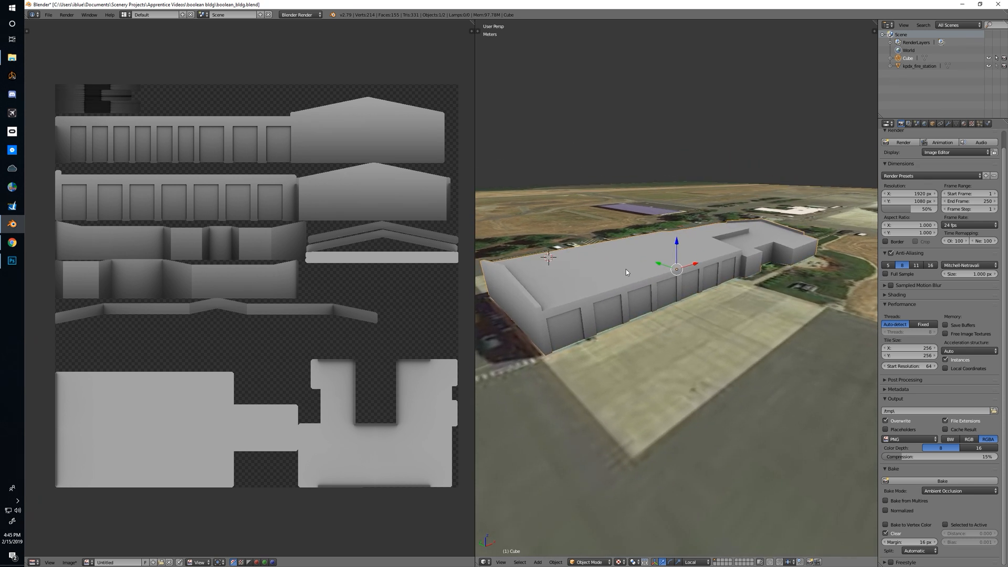
pyautogui.press('Tab')
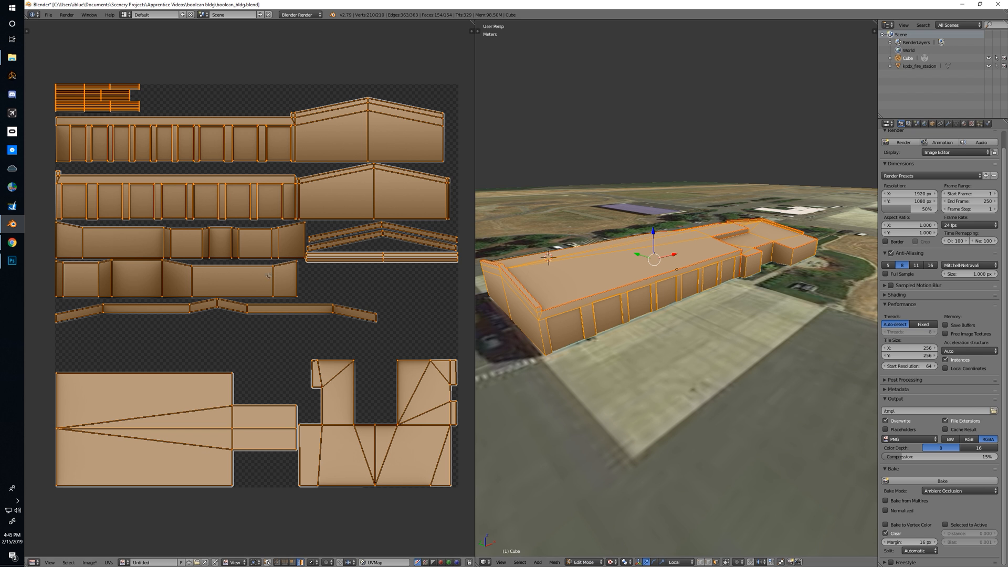
pyautogui.moveTo(270, 279); pyautogui.dragTo(263, 283, button='middle')
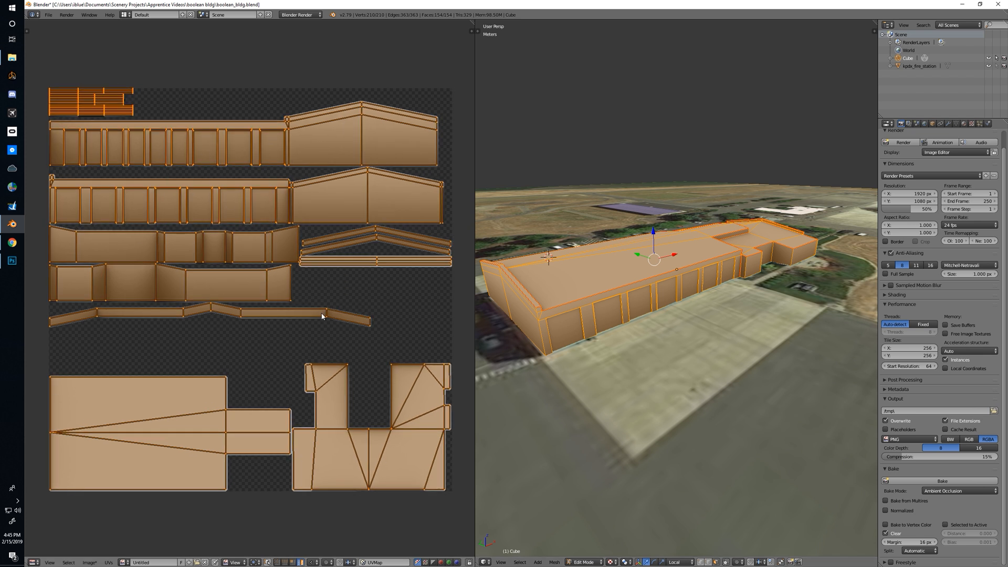
pyautogui.click(108, 562)
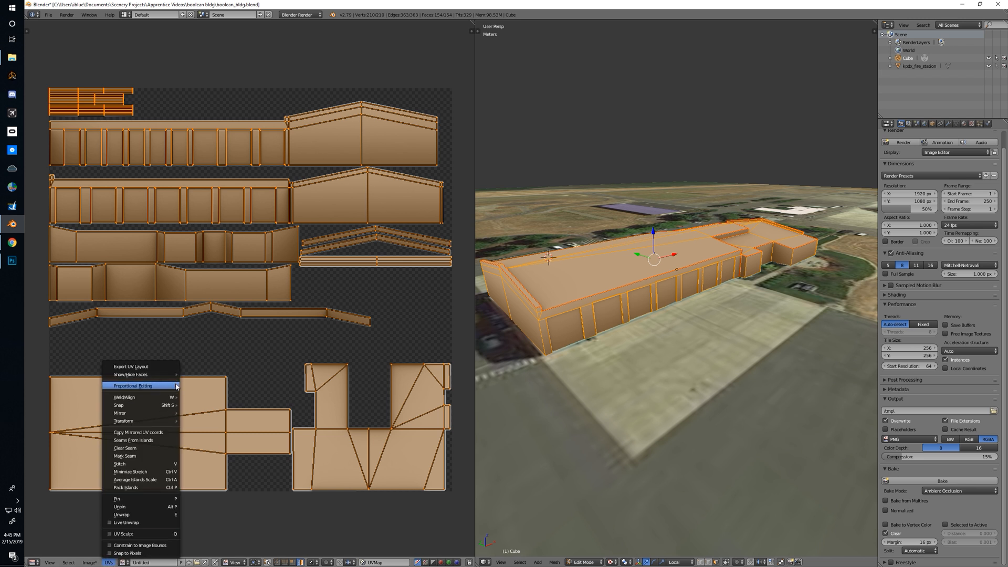
pyautogui.click(170, 367)
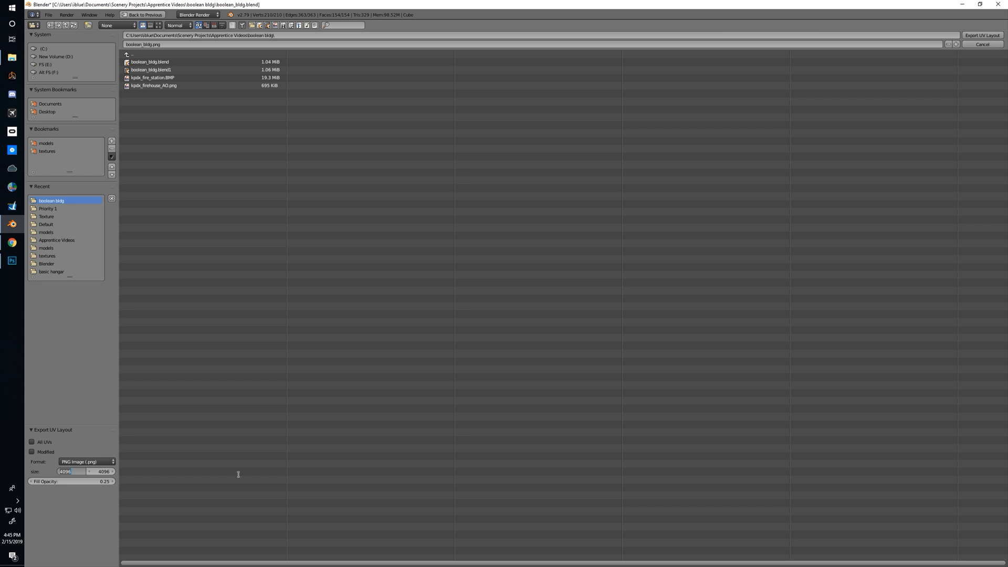
pyautogui.write('2048')
pyautogui.press('Tab')
pyautogui.write('2')
pyautogui.press('Return')
pyautogui.click(982, 35)
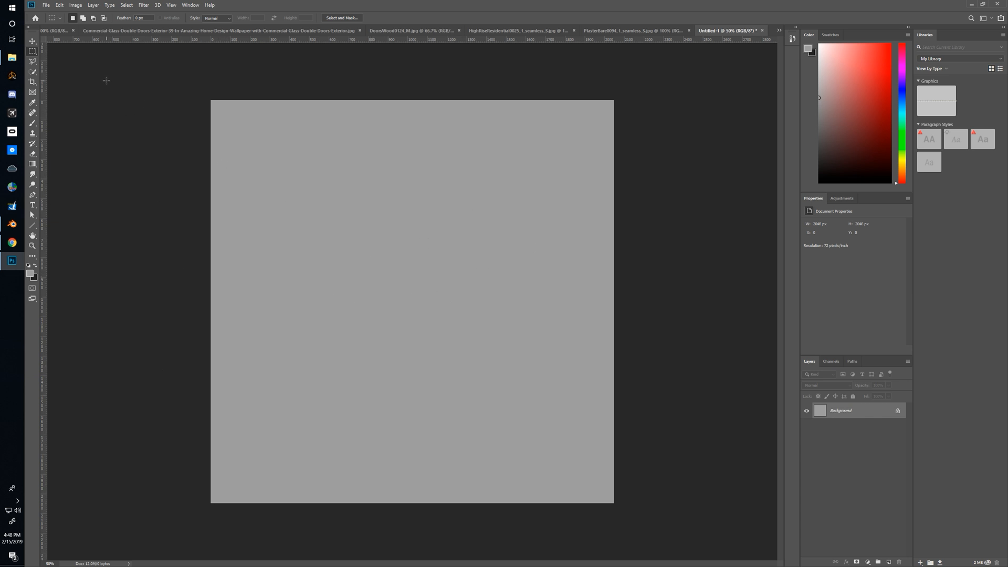
# Step: In Photoshop, open boolean_bldg.png from the boolean bldg folder inside Scenery Projects > Apprentice Videos
pyautogui.click(46, 5)
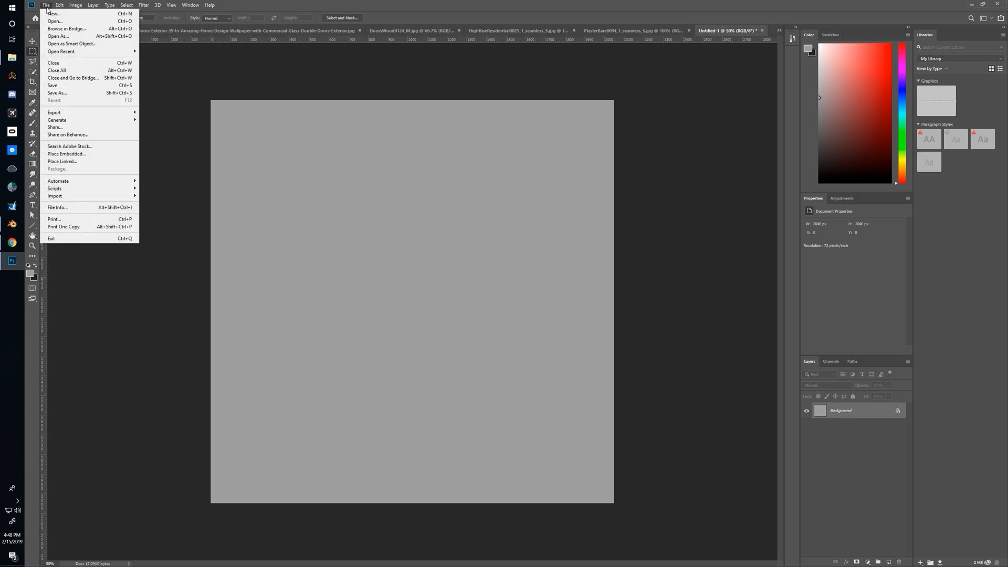
pyautogui.click(52, 21)
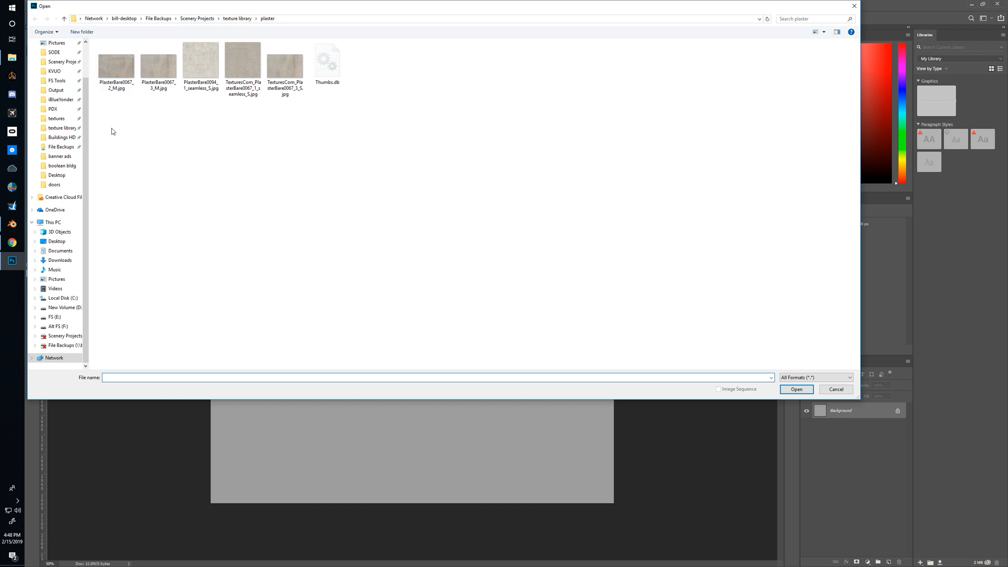
pyautogui.scroll(2, 87, 156)
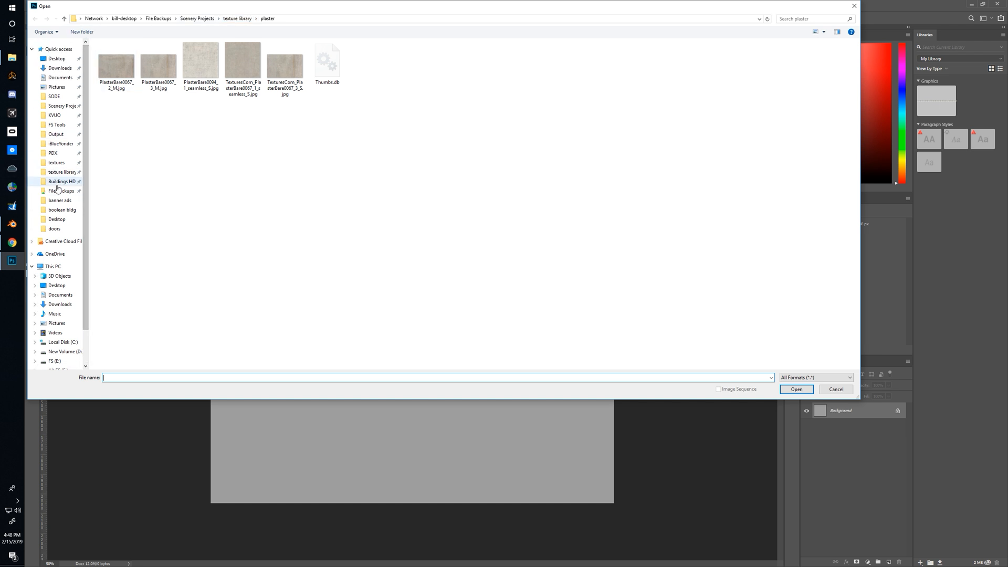
pyautogui.click(58, 106)
pyautogui.doubleClick(172, 62)
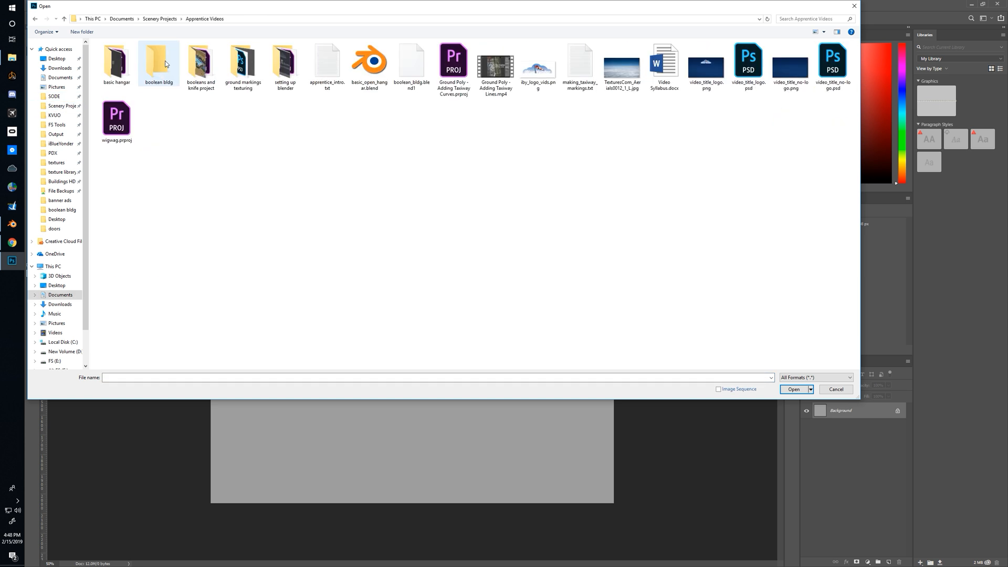
pyautogui.doubleClick(159, 62)
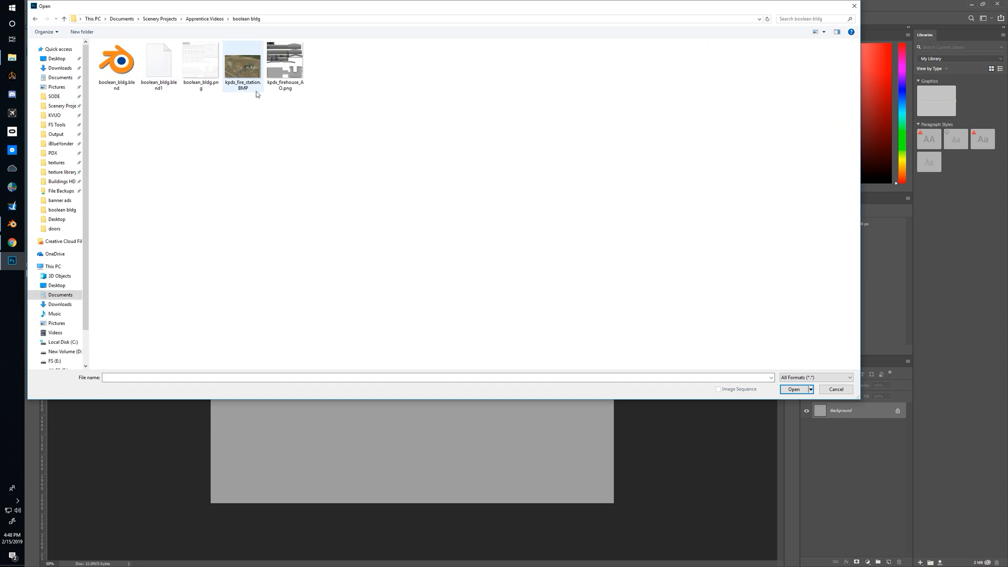
pyautogui.doubleClick(200, 61)
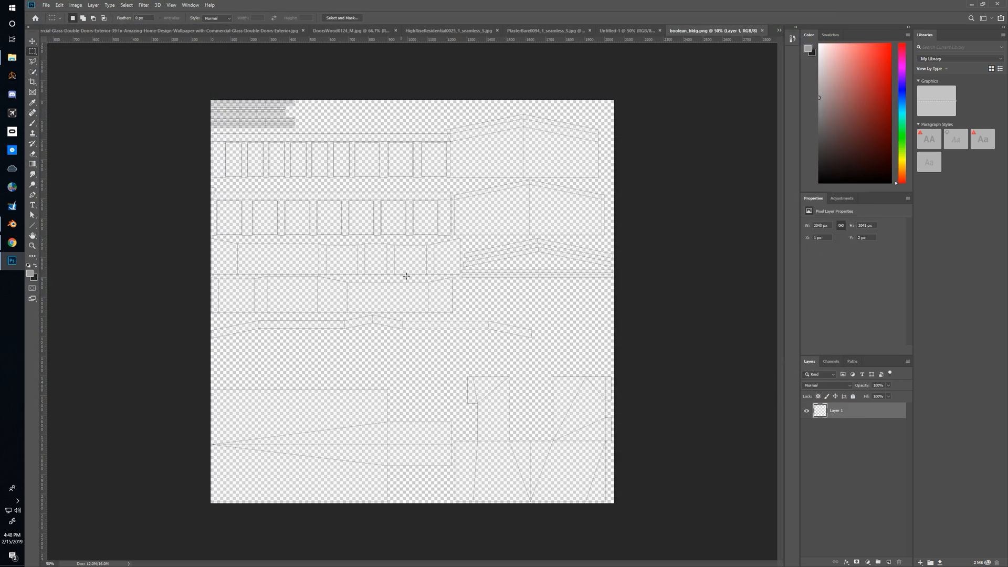
# Step: Duplicate the UV layout's Layer 1 into the Untitled-1 document and switch to that document
pyautogui.rightClick(868, 413)
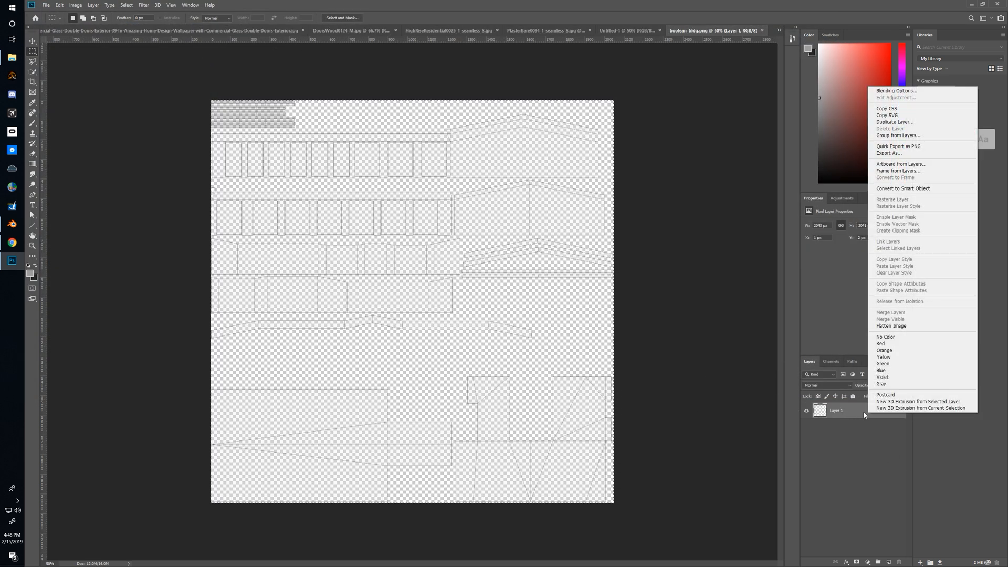
pyautogui.click(913, 121)
pyautogui.click(544, 199)
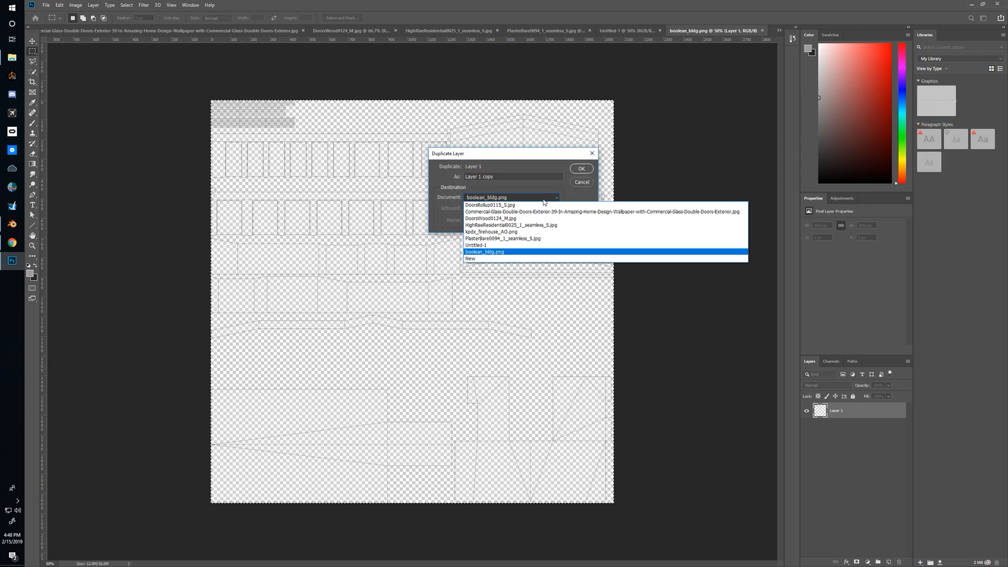
pyautogui.click(489, 246)
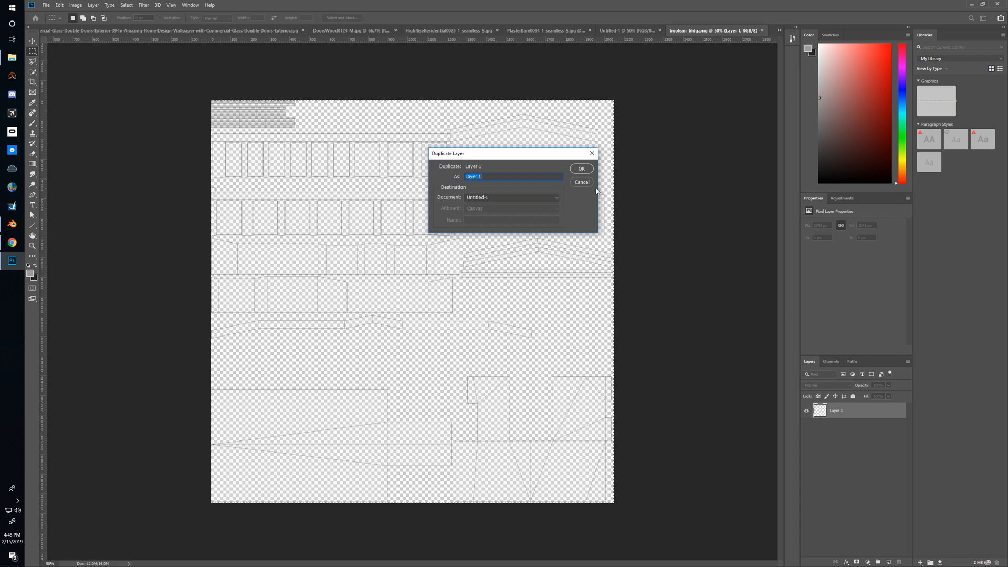
pyautogui.click(581, 169)
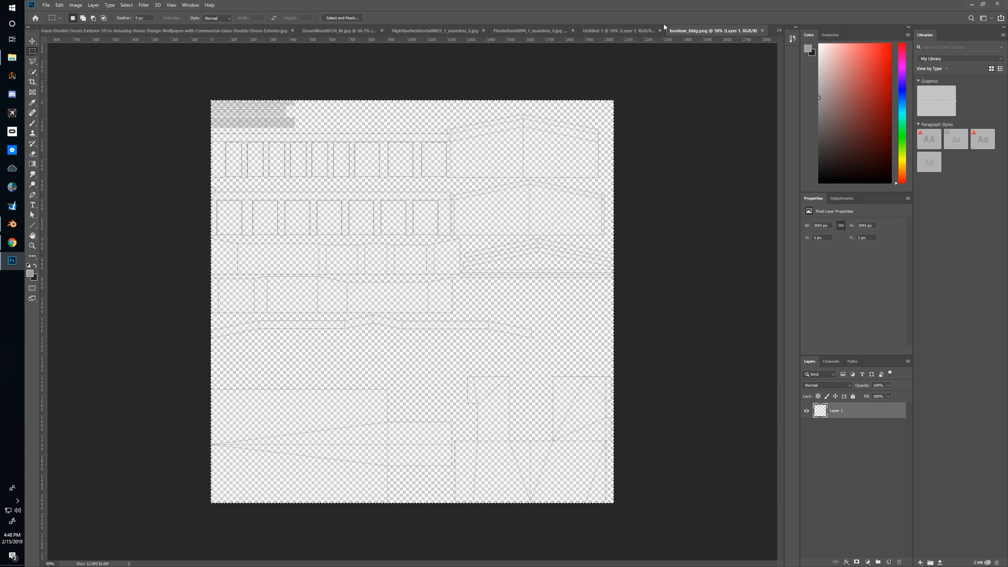
pyautogui.click(629, 31)
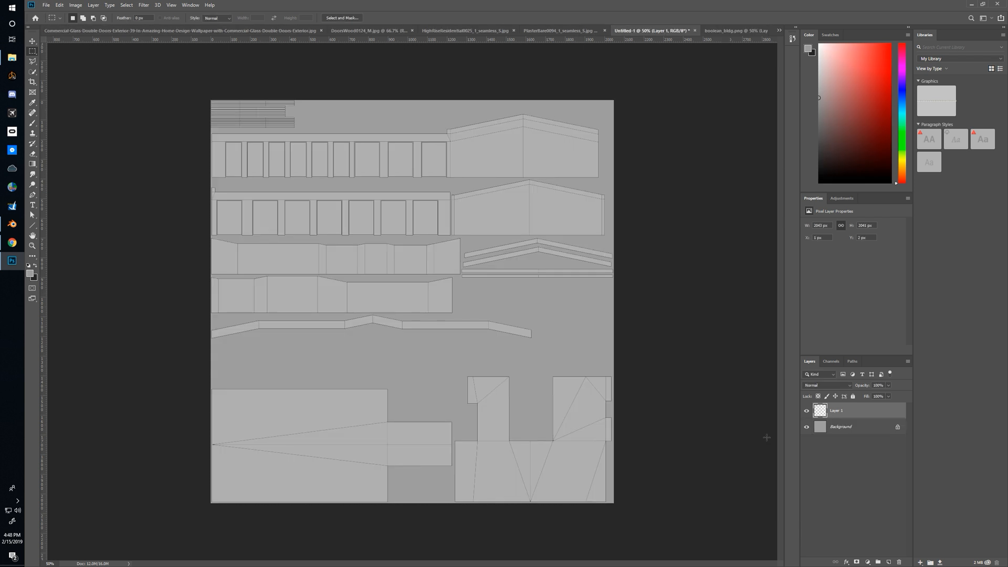
# Step: Rename the UV layout layer in Untitled-1 as UV
pyautogui.doubleClick(835, 412)
pyautogui.write('uV')
pyautogui.press('Return')
pyautogui.doubleClick(831, 412)
pyautogui.write('UV')
pyautogui.press('Return')
pyautogui.keyDown('alt'); pyautogui.scroll(2, 369, 261); pyautogui.keyUp('alt')
pyautogui.moveTo(351, 224); pyautogui.dragTo(456, 401)
pyautogui.moveTo(409, 353); pyautogui.dragTo(326, 211)
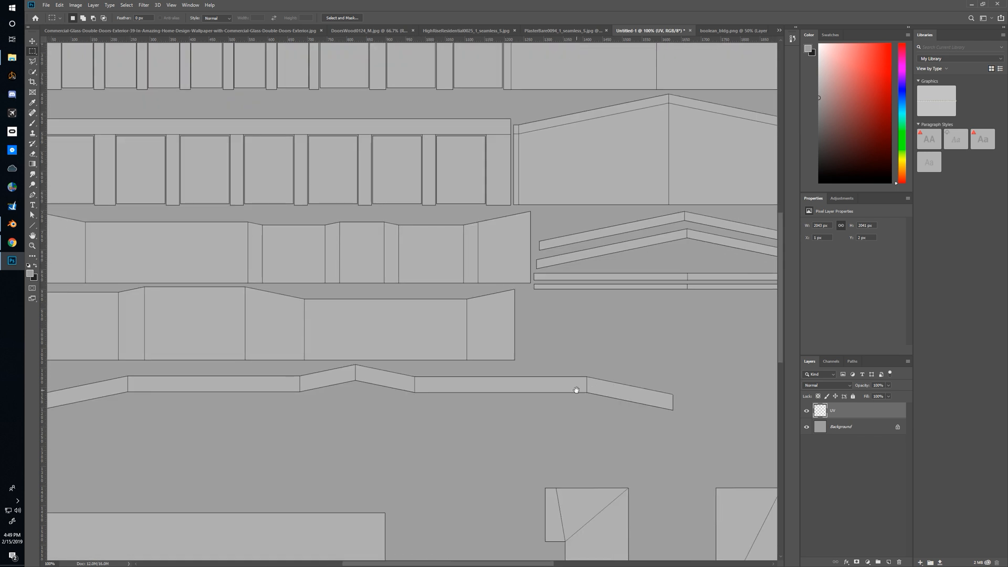
pyautogui.moveTo(578, 392); pyautogui.dragTo(463, 220)
pyautogui.moveTo(388, 152); pyautogui.dragTo(463, 400)
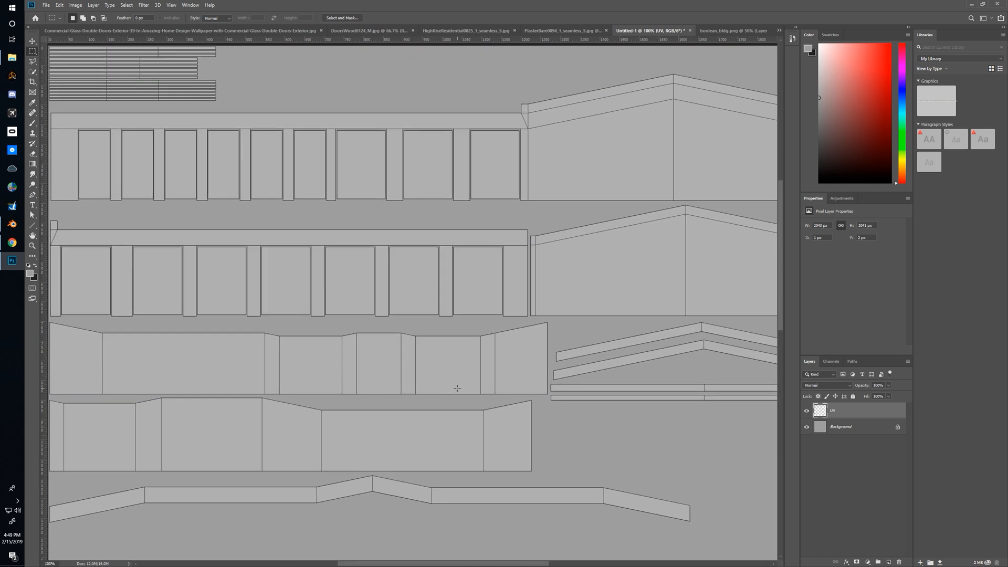
# Step: Open the baked ambient occlusion image kpdx_firehouse_AO.png
pyautogui.hotkey('ctrl', 'o')
pyautogui.doubleClick(270, 62)
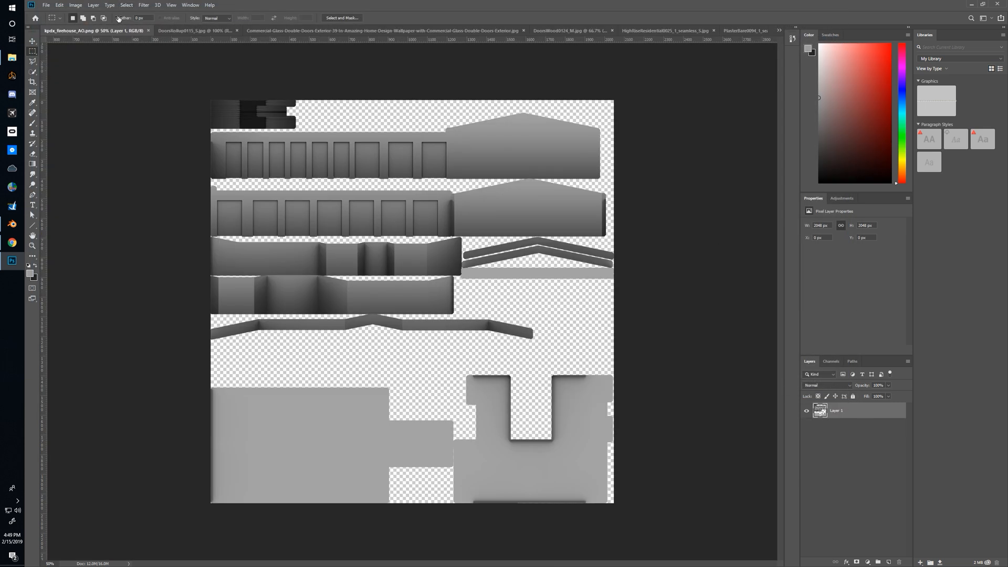
pyautogui.click(75, 5)
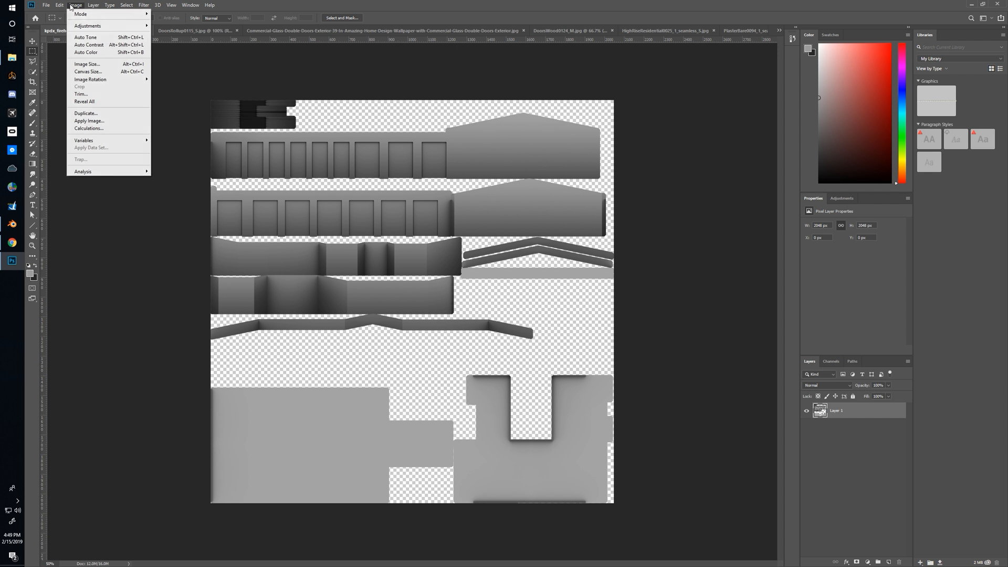
pyautogui.click(74, 6)
pyautogui.click(73, 5)
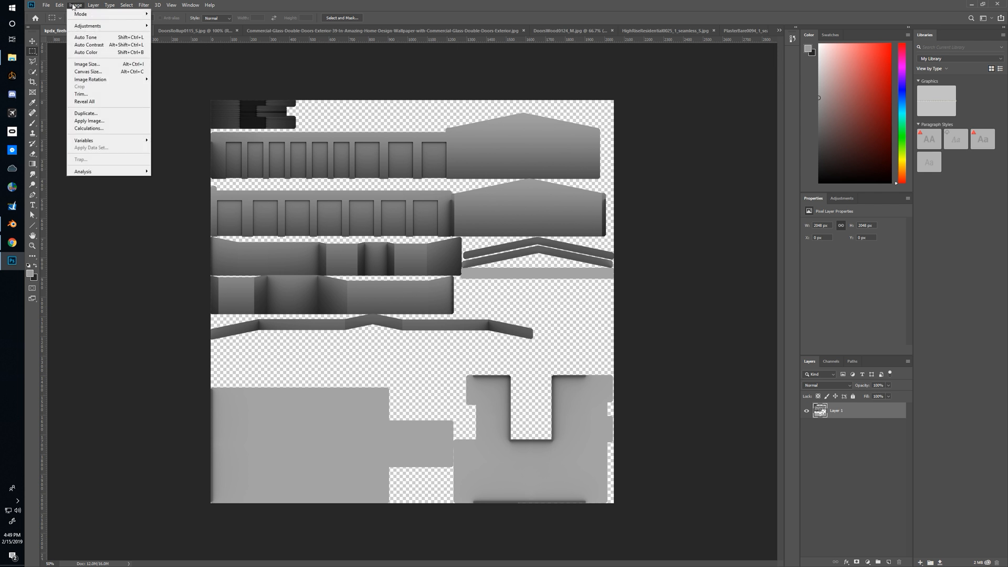
pyautogui.click(74, 6)
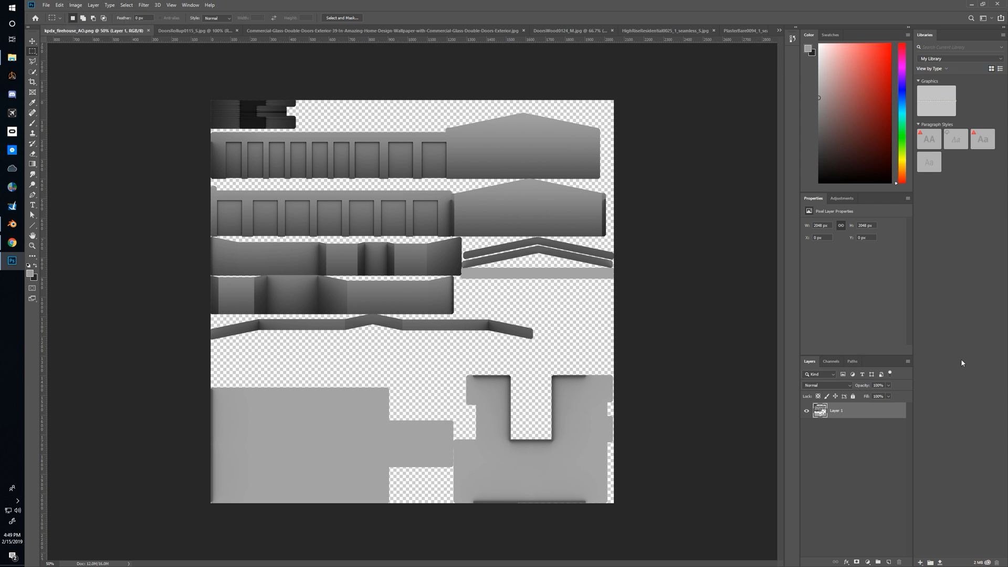
# Step: Duplicate the ambient occlusion image's Layer 1 into the Untitled-1 document and switch to that document
pyautogui.rightClick(838, 414)
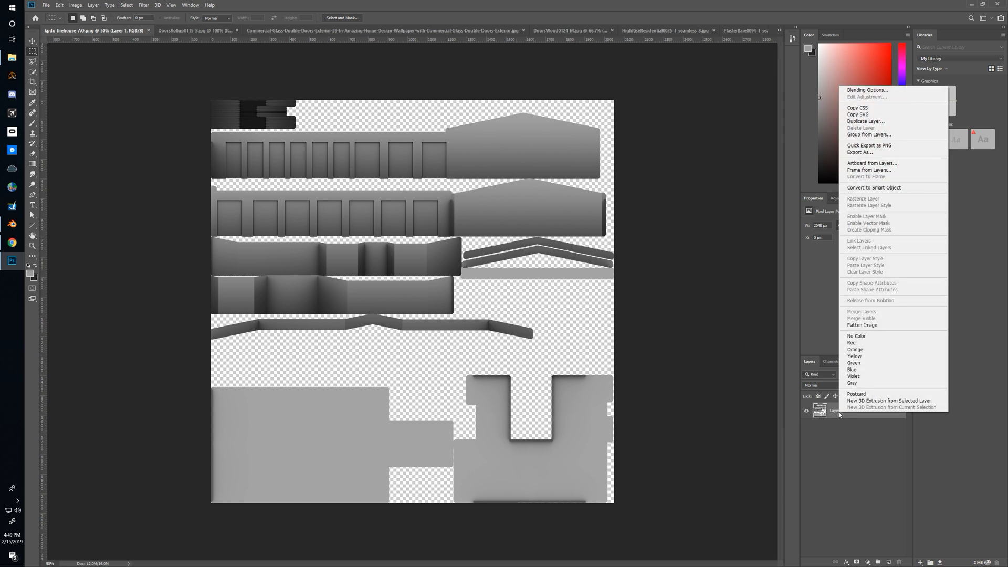
pyautogui.click(871, 121)
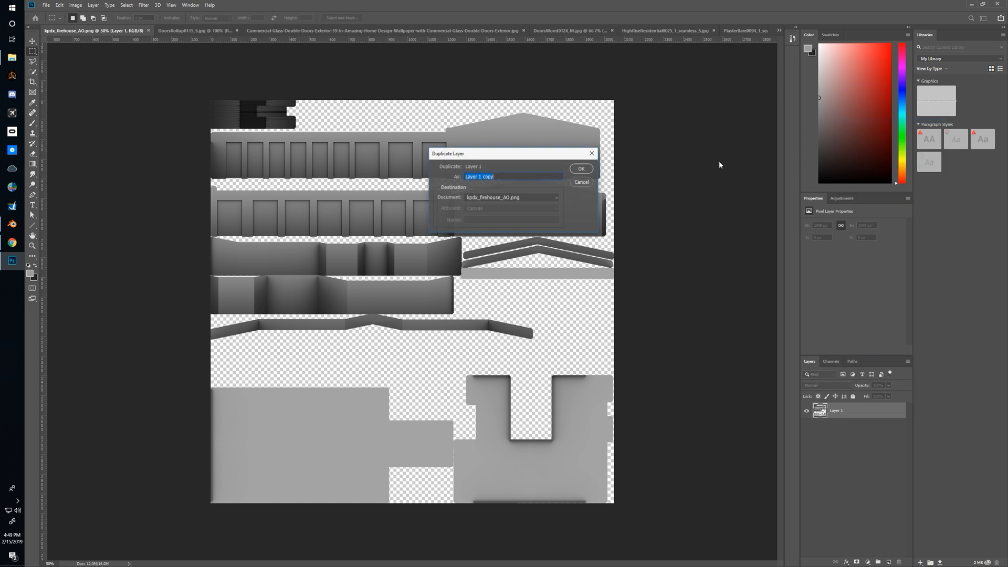
pyautogui.click(523, 197)
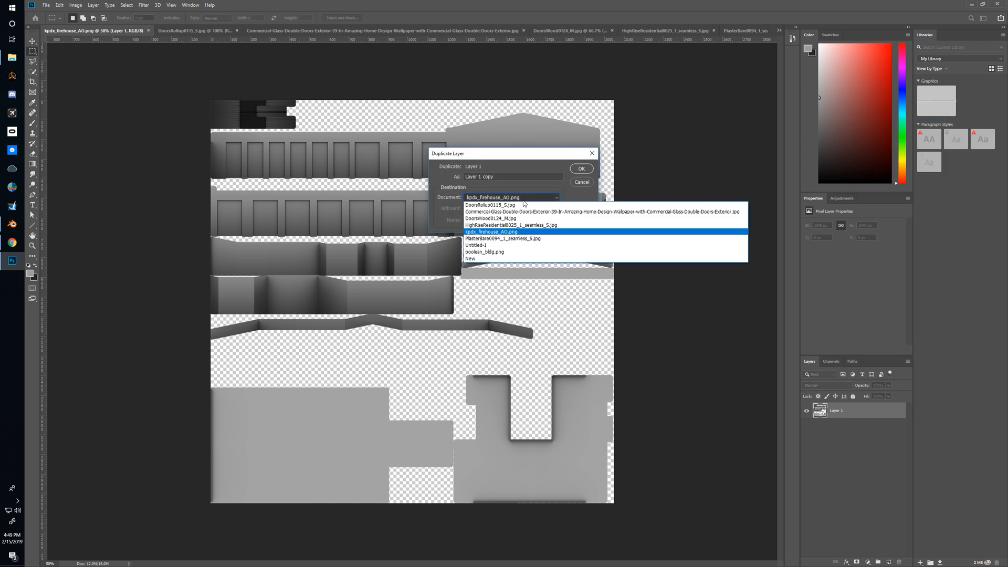
pyautogui.click(524, 245)
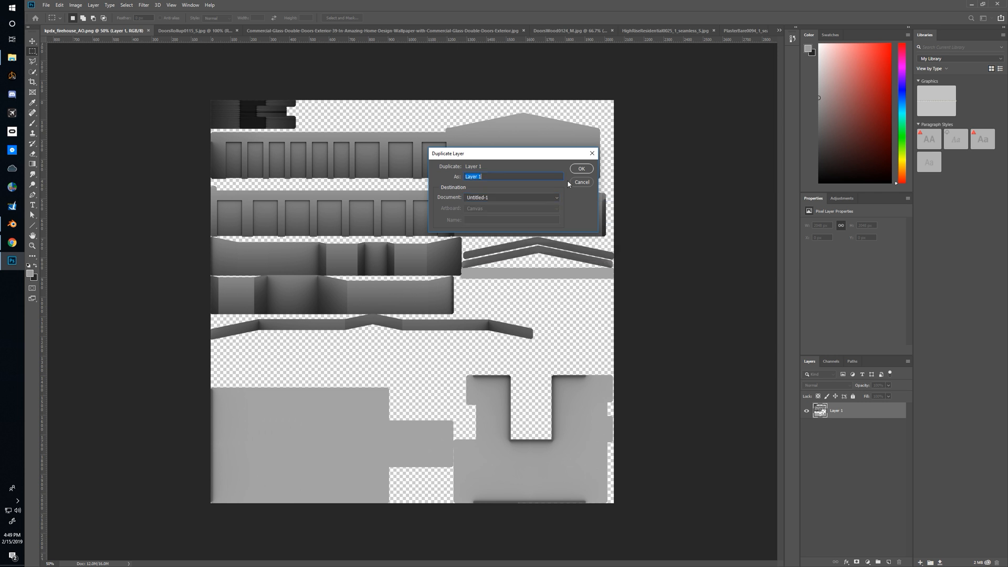
pyautogui.click(581, 169)
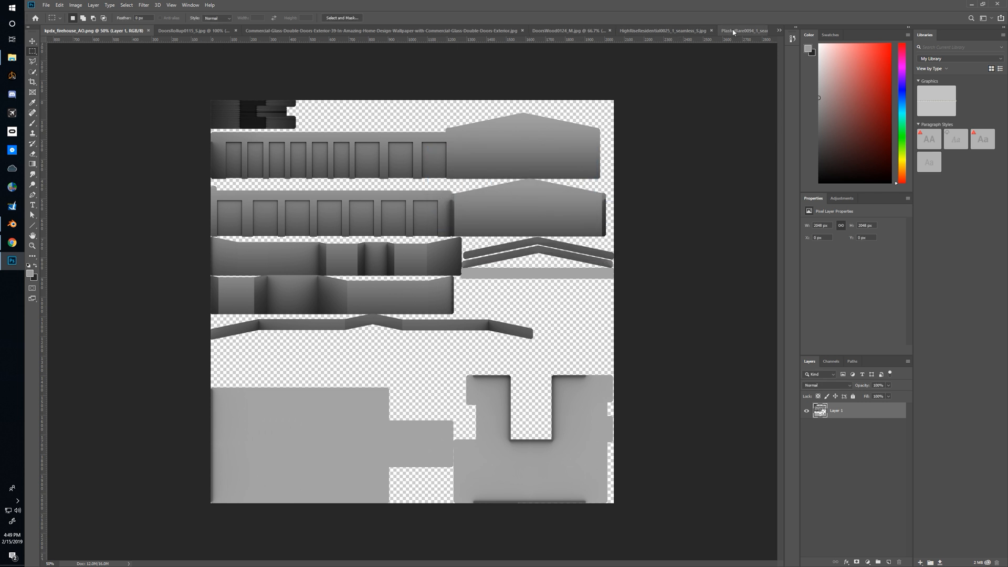
pyautogui.click(779, 29)
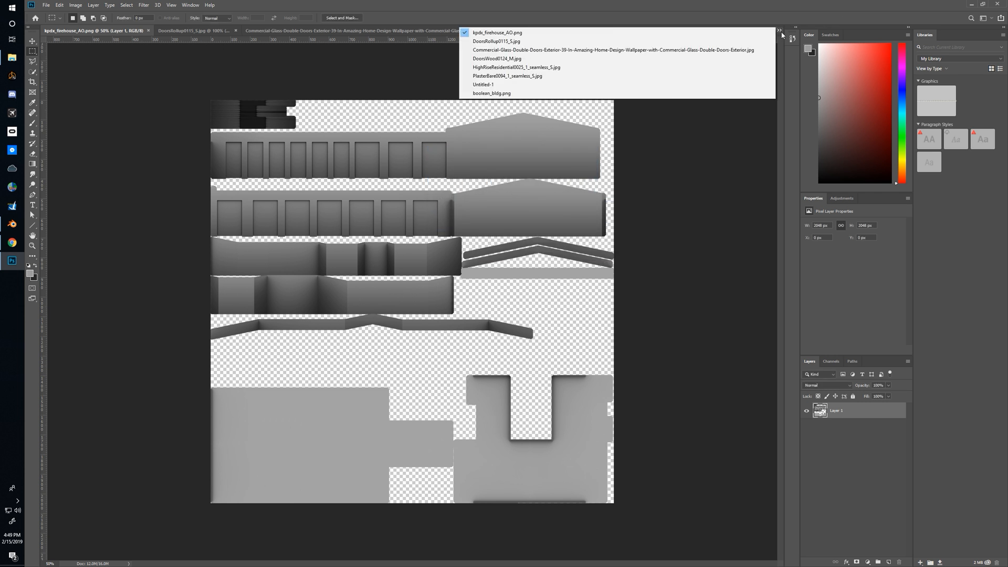
pyautogui.click(666, 85)
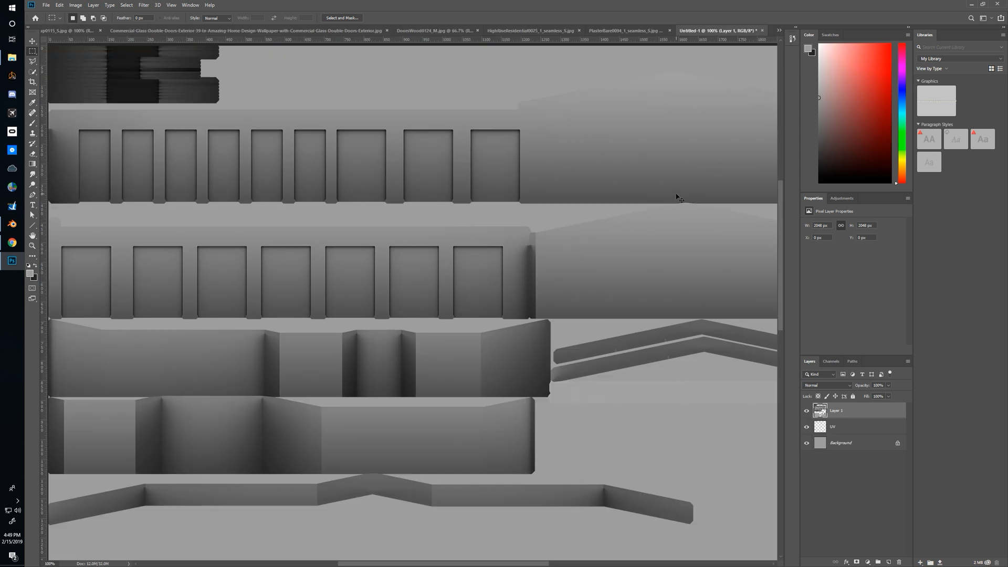
# Step: Rename the duplicated ambient occlusion layer as AO and place it directly beneath the UV layer
pyautogui.keyDown('alt'); pyautogui.scroll(-3, 677, 198); pyautogui.keyUp('alt')
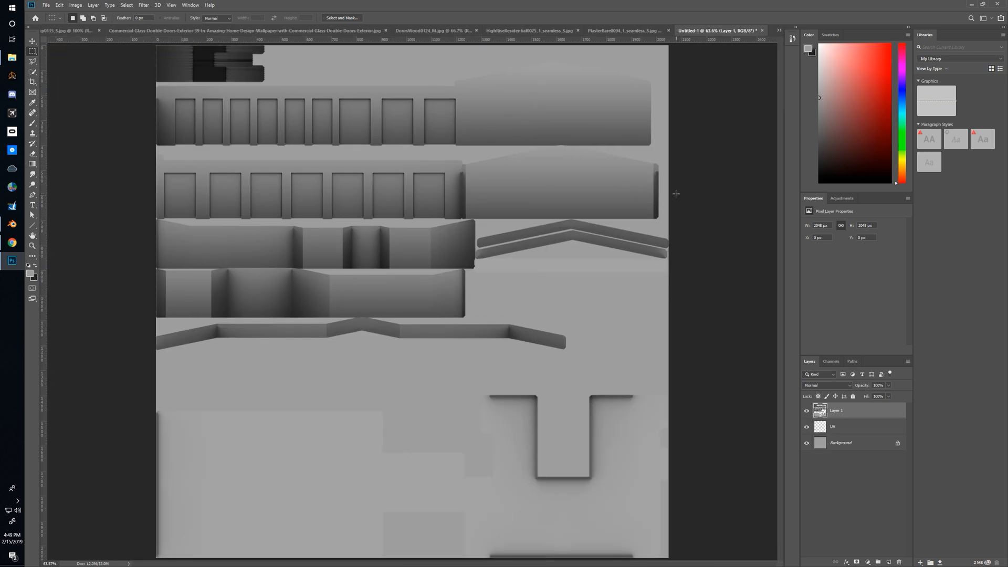
pyautogui.doubleClick(836, 411)
pyautogui.write('AO')
pyautogui.press('Return')
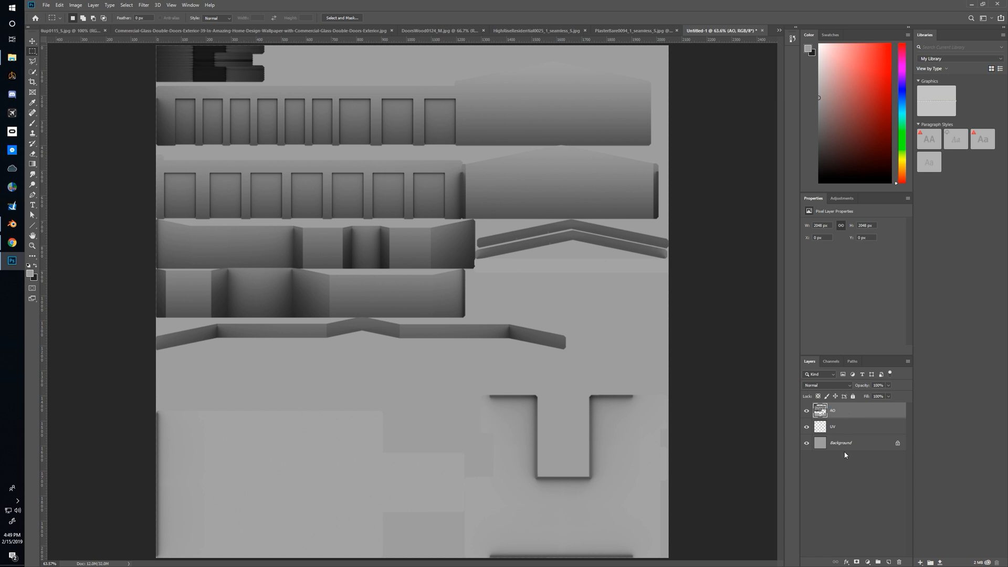
pyautogui.moveTo(843, 405); pyautogui.dragTo(842, 405)
# Step: Compare the UV layout with the shading beneath it, select the AO layer and leave the UV layer hidden
pyautogui.click(807, 412)
pyautogui.click(807, 412)
pyautogui.click(808, 412)
pyautogui.click(807, 412)
pyautogui.click(807, 412)
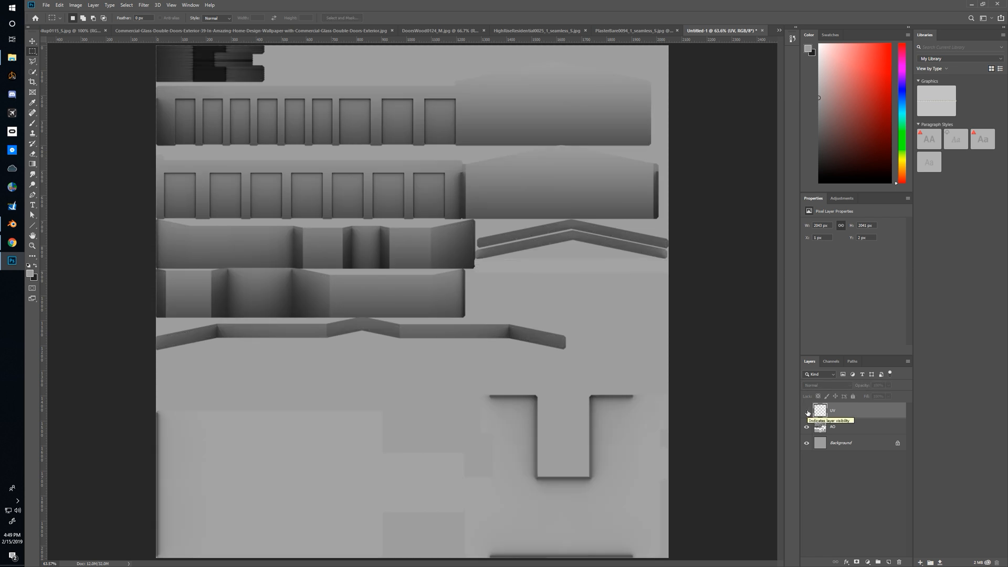
pyautogui.click(808, 412)
pyautogui.click(848, 429)
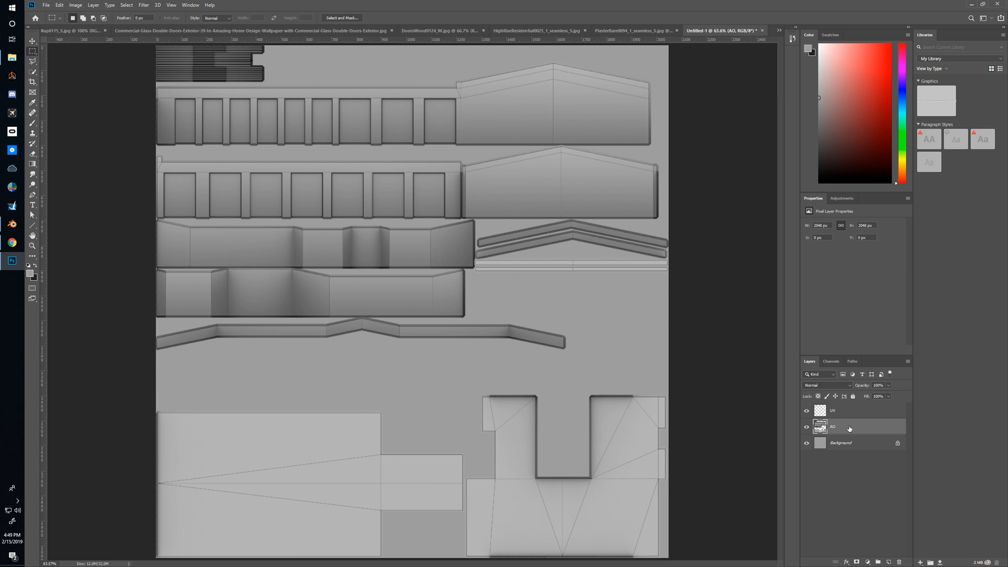
pyautogui.click(807, 411)
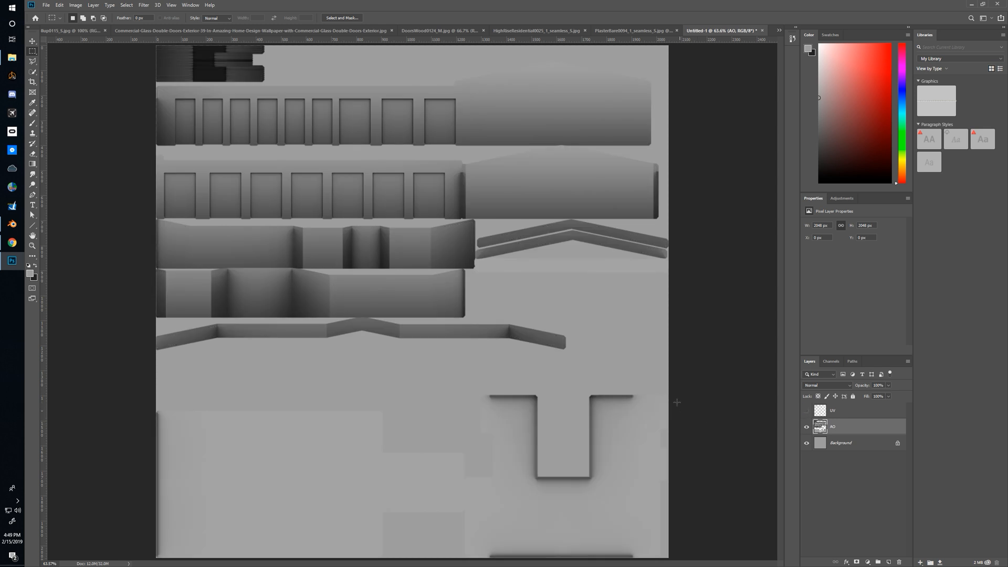
# Step: Save the layered document in the boolean bldg folder as a Photoshop file named kpdx_firehouse
pyautogui.hotkey('ctrl', 's')
pyautogui.write('kp')
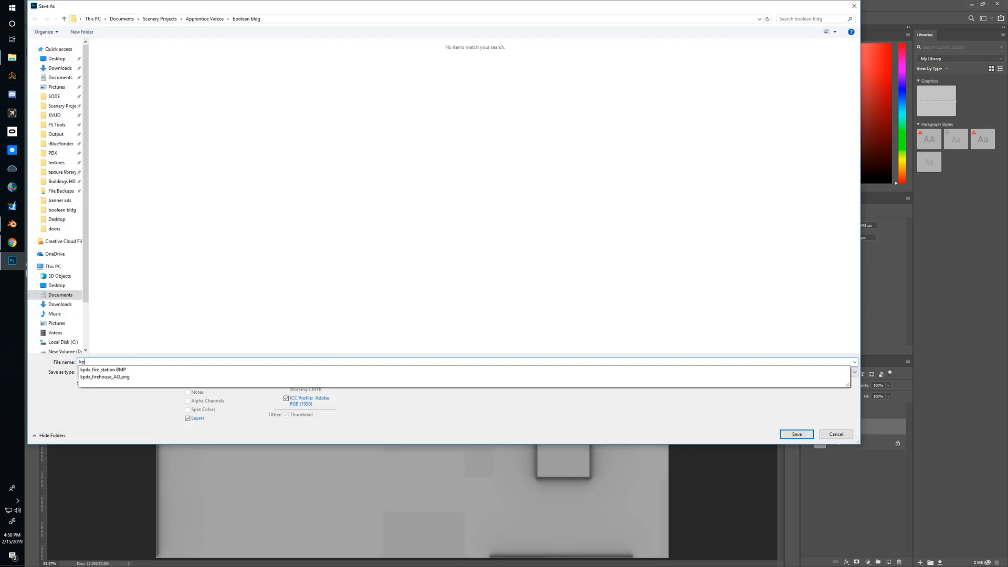
pyautogui.write('dx_firehouse')
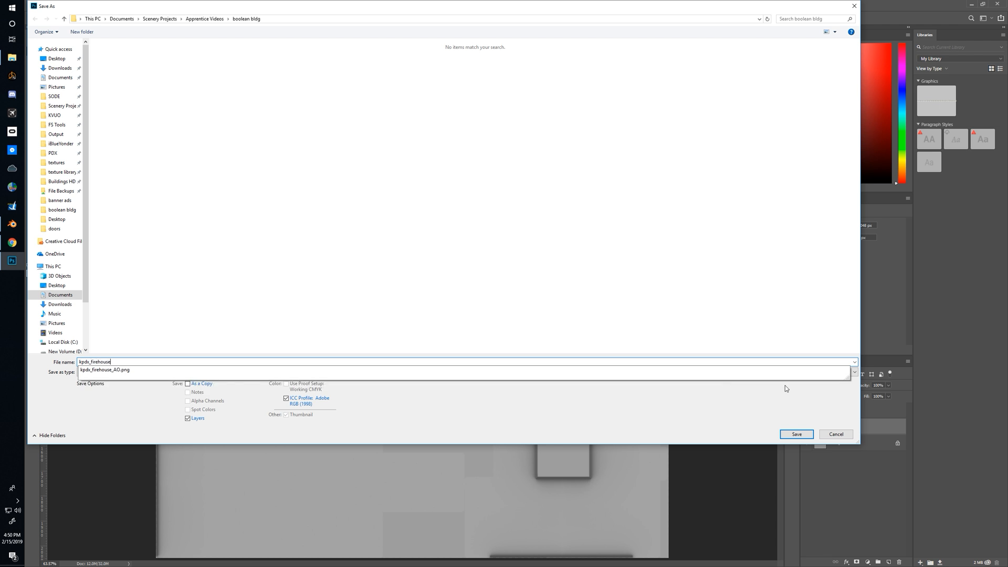
pyautogui.click(782, 405)
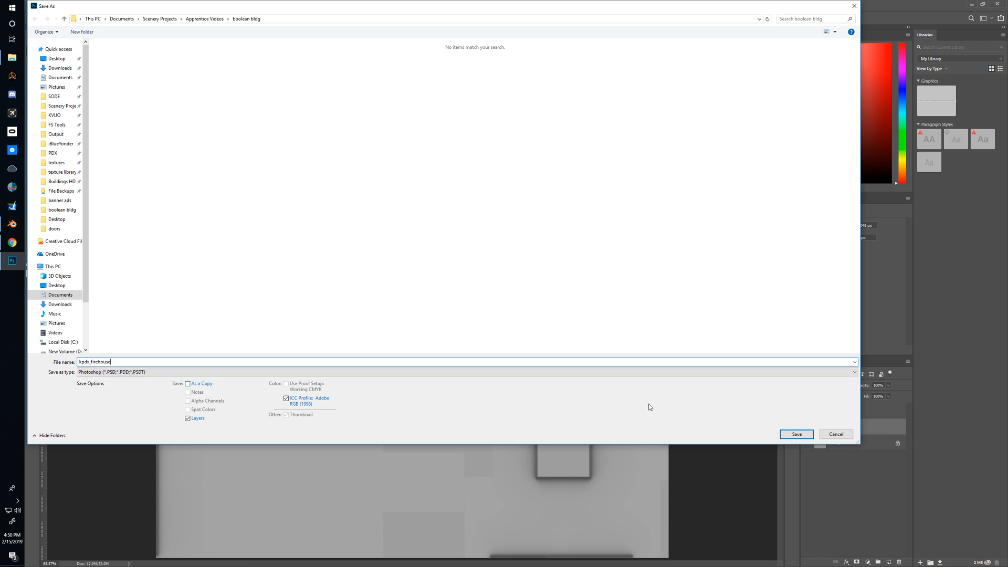
pyautogui.click(782, 434)
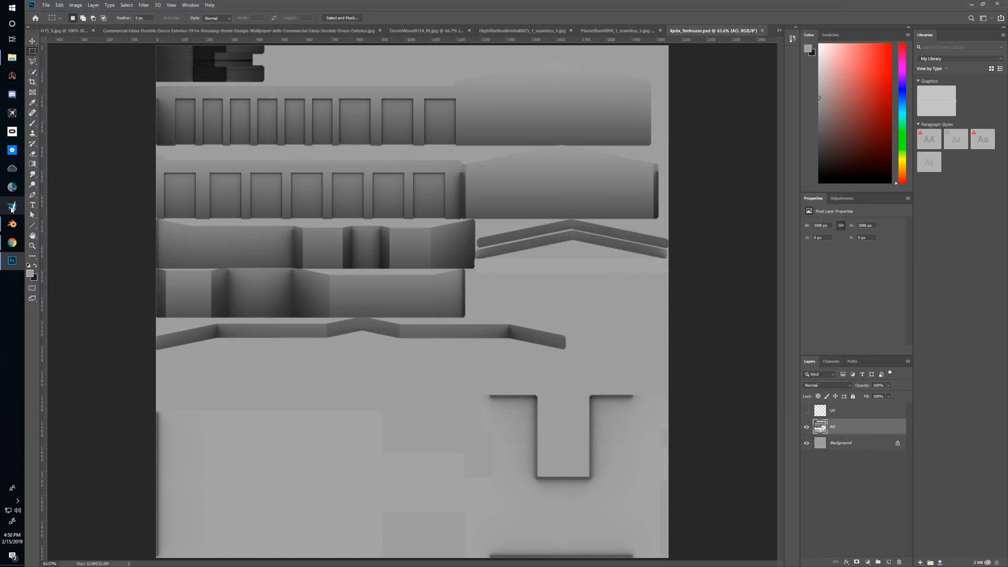
# Step: Switch to Blender and rename the building's material as kpdx_firehouse
pyautogui.click(12, 223)
pyautogui.moveTo(750, 349)
pyautogui.mouseDown(button='middle')
pyautogui.moveTo(750, 367)
pyautogui.moveTo(750, 356)
pyautogui.mouseUp(button='middle')
pyautogui.click(964, 124)
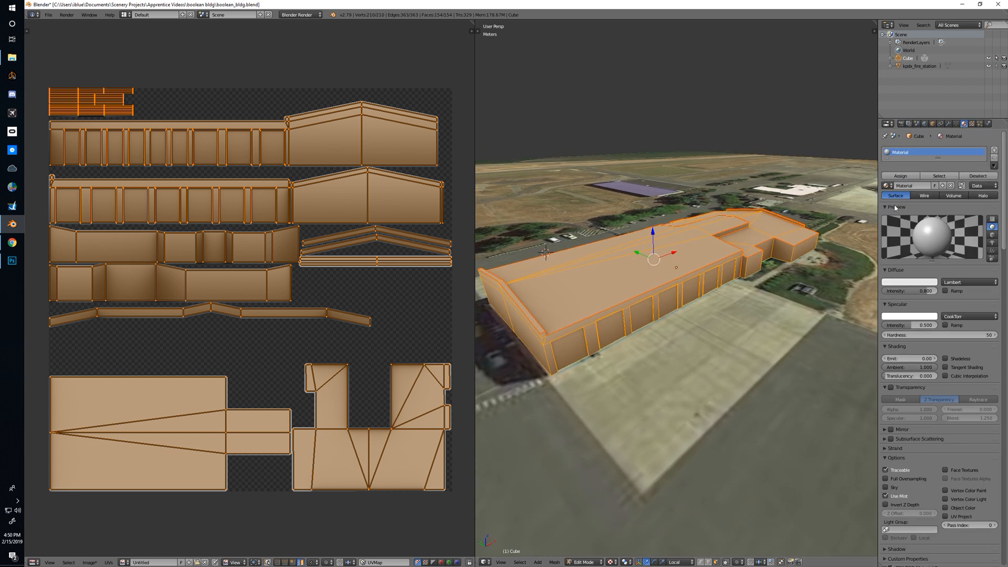
pyautogui.write('kpdx_firehouse')
pyautogui.press('Return')
# Step: Set the kpdx_firehouse material's diffuse intensity to 1 and its specular intensity to 0
pyautogui.click(923, 291)
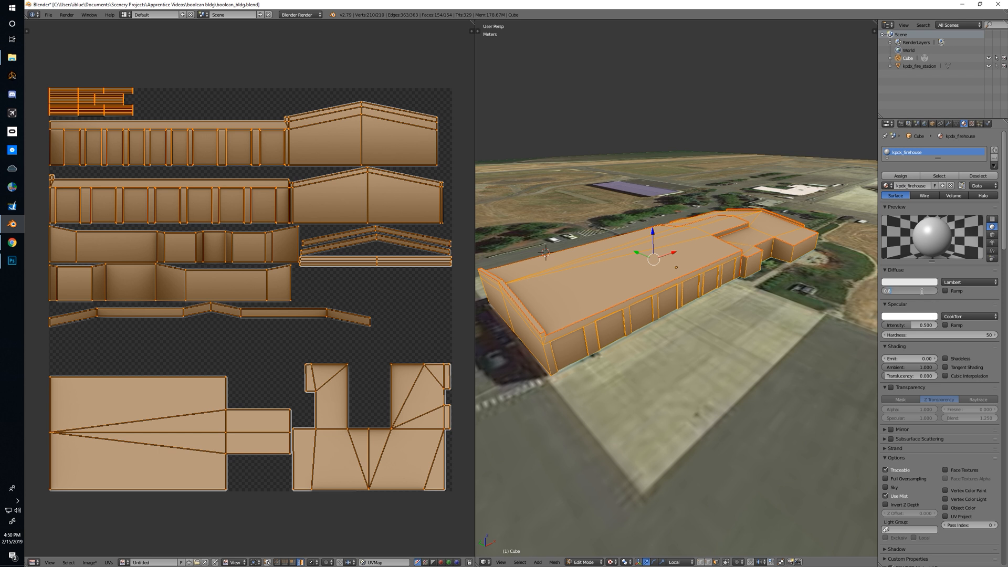
pyautogui.write('1')
pyautogui.press('Return')
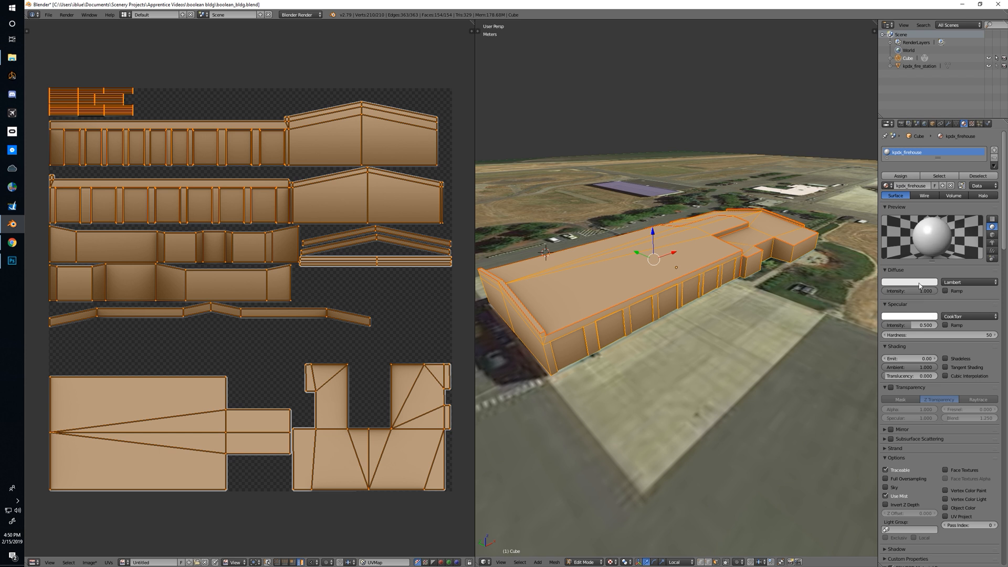
pyautogui.moveTo(908, 323); pyautogui.dragTo(887, 324)
# Step: Look through the material's remaining settings and assign the kpdx_firehouse material to the building's selected faces in Edit Mode
pyautogui.moveTo(1005, 214); pyautogui.dragTo(1007, 340)
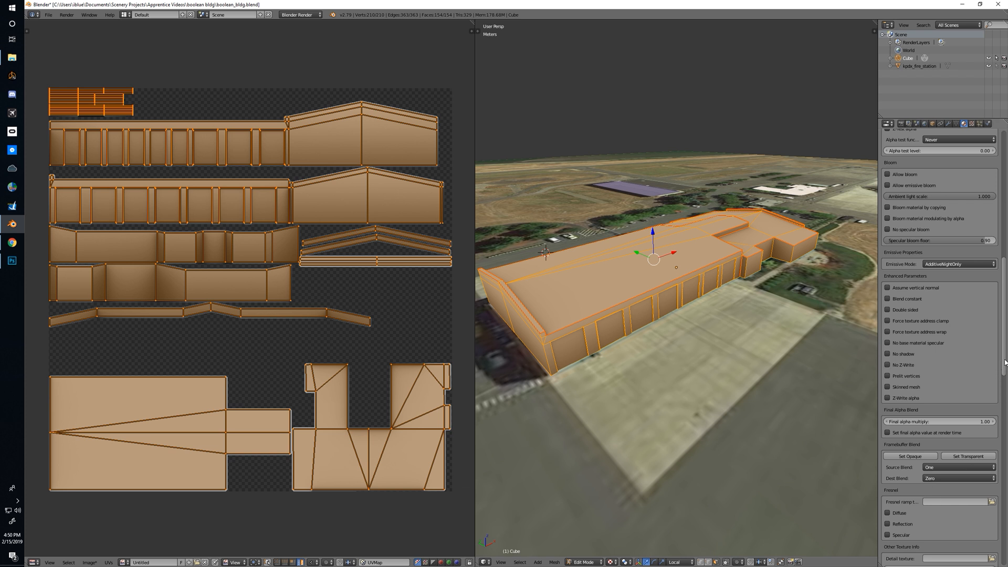
pyautogui.scroll(15, 957, 155)
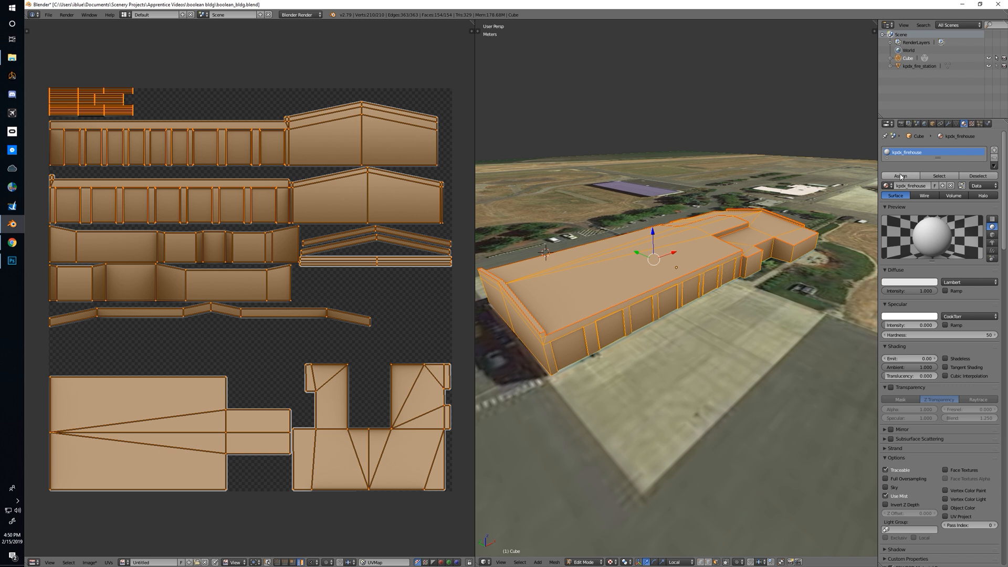
pyautogui.press('Tab')
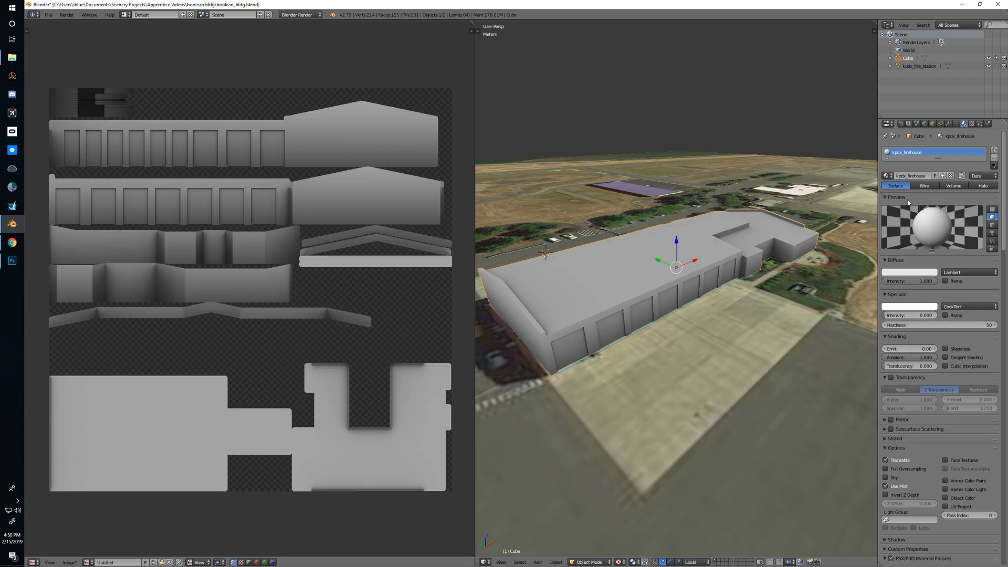
pyautogui.press('Tab')
pyautogui.click(900, 176)
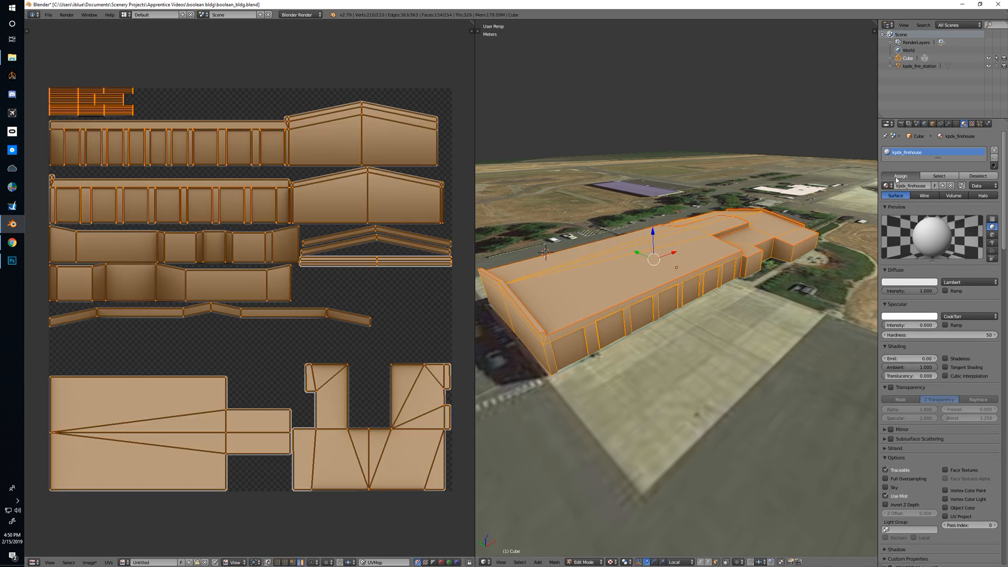
# Step: Add a new image texture to the kpdx_firehouse material and load kpdx_firehouse.psd from the boolean bldg folder into it
pyautogui.click(972, 123)
pyautogui.click(931, 210)
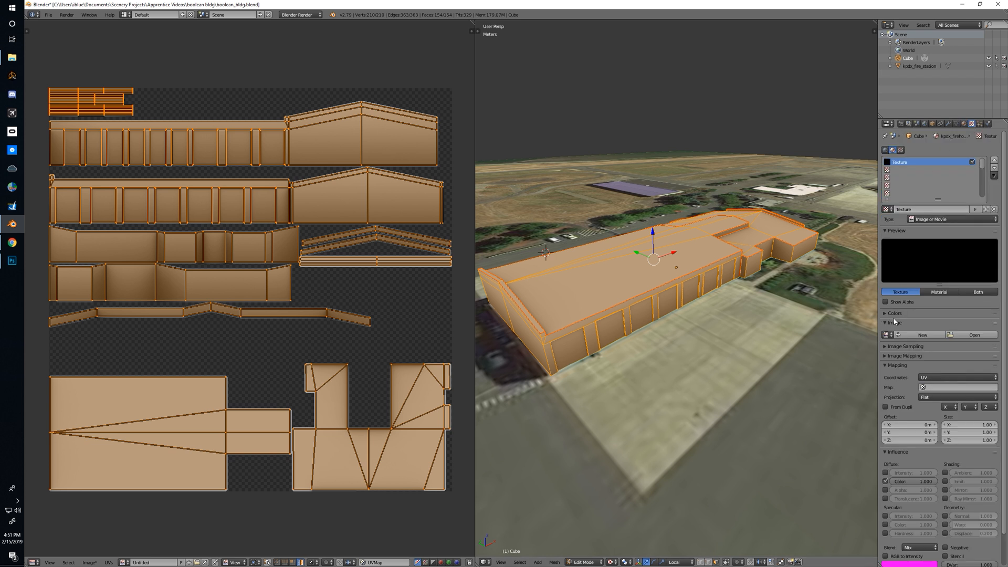
pyautogui.click(952, 335)
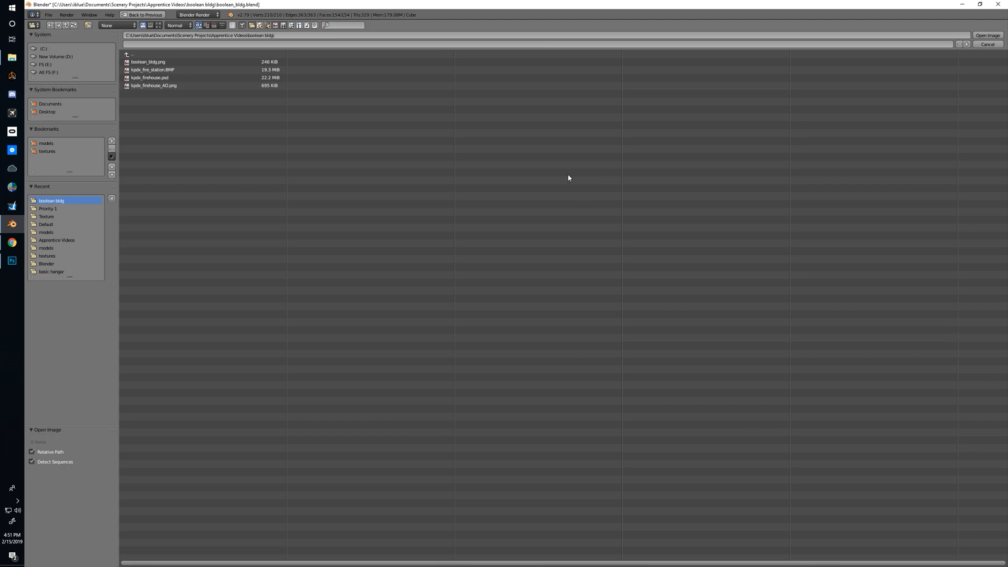
pyautogui.doubleClick(152, 78)
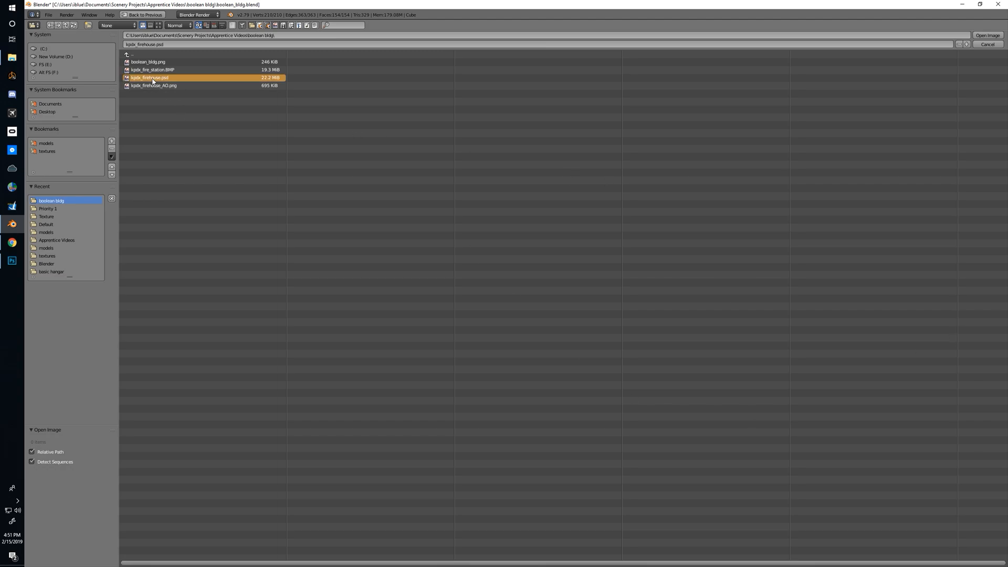
# Step: Display the kpdx_firehouse.psd image behind the building's UV layout in the UV editor
pyautogui.moveTo(567, 255); pyautogui.dragTo(570, 257, button='middle')
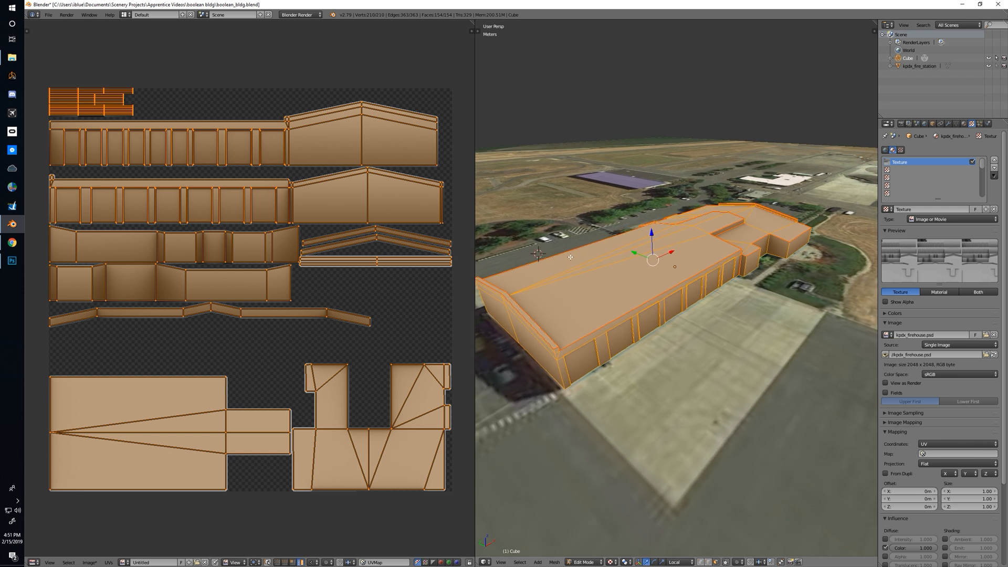
pyautogui.moveTo(690, 252); pyautogui.dragTo(675, 267, button='middle')
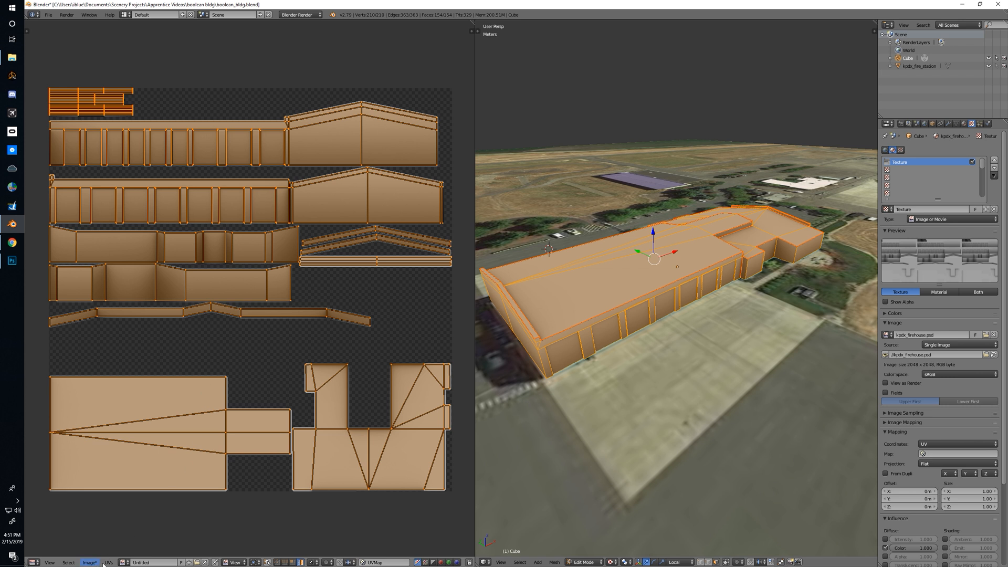
pyautogui.click(124, 562)
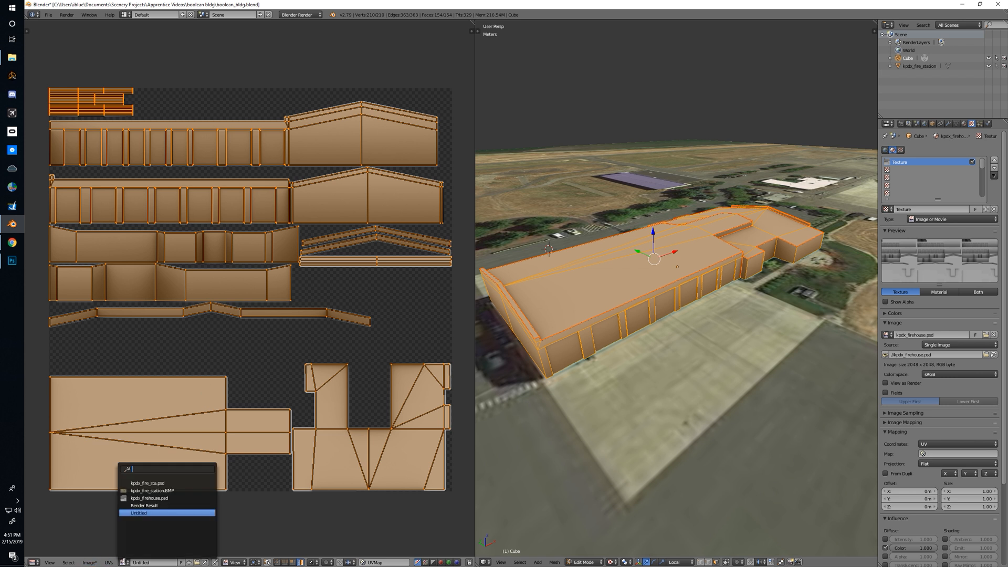
pyautogui.click(154, 499)
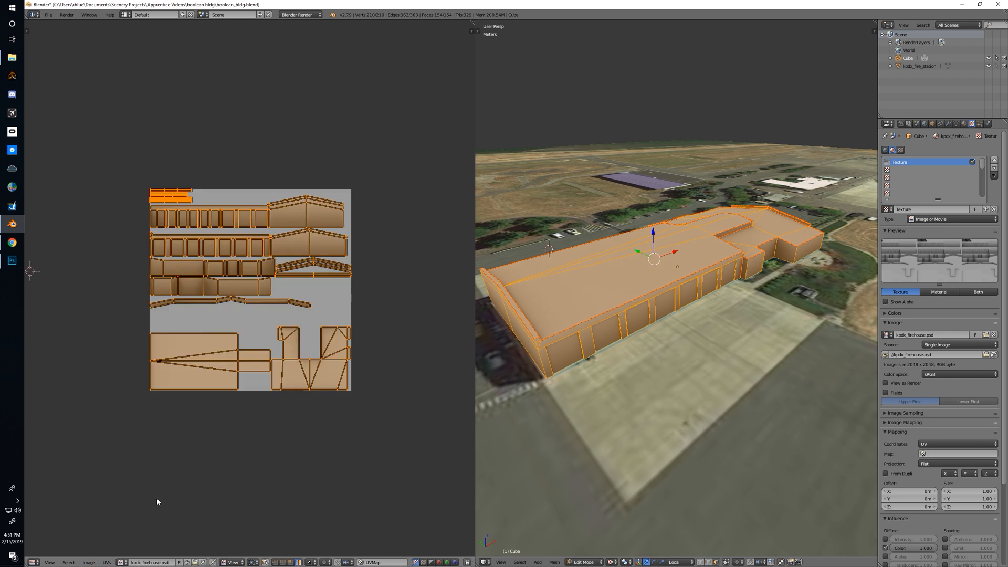
# Step: Return the building to Object Mode and inspect the ambient occlusion texture on its walls and roof
pyautogui.moveTo(641, 363)
pyautogui.mouseDown(button='middle')
pyautogui.moveTo(615, 349)
pyautogui.moveTo(634, 349)
pyautogui.moveTo(616, 358)
pyautogui.moveTo(638, 350)
pyautogui.mouseUp(button='middle')
pyautogui.press('Tab')
pyautogui.scroll(2, 634, 349)
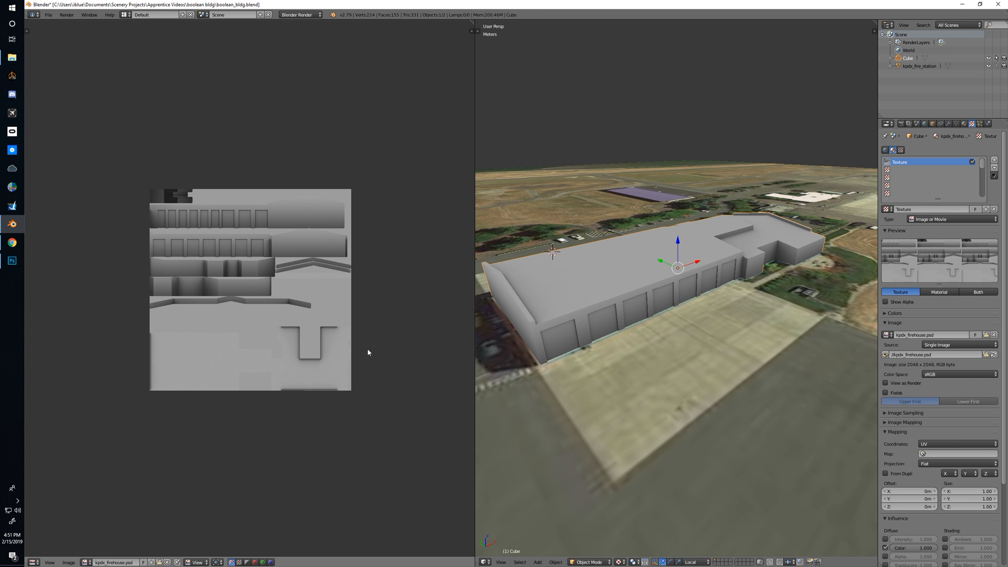
pyautogui.moveTo(573, 325); pyautogui.dragTo(589, 304, button='middle')
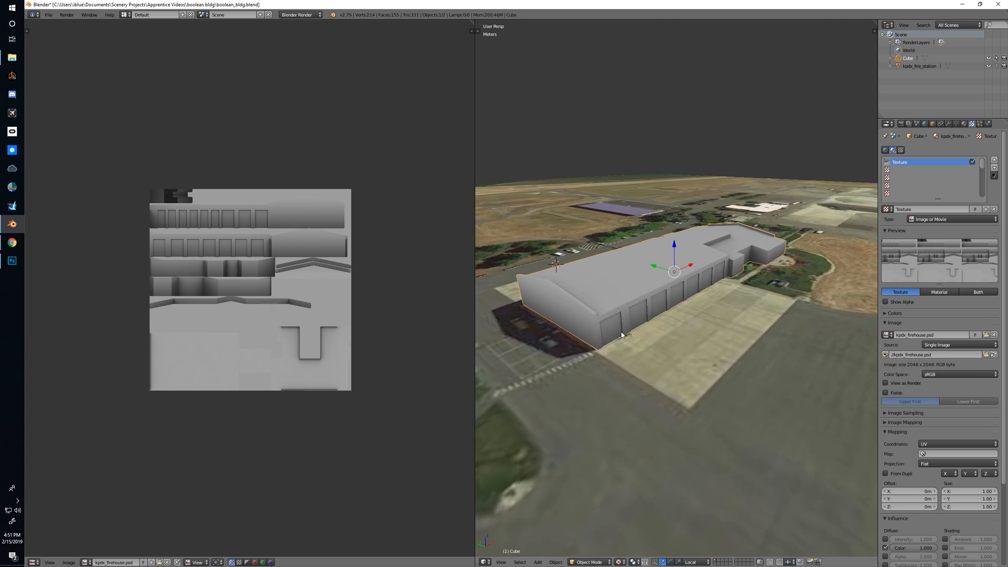
pyautogui.moveTo(629, 339)
pyautogui.mouseDown(button='middle')
pyautogui.moveTo(613, 338)
pyautogui.moveTo(625, 339)
pyautogui.mouseUp(button='middle')
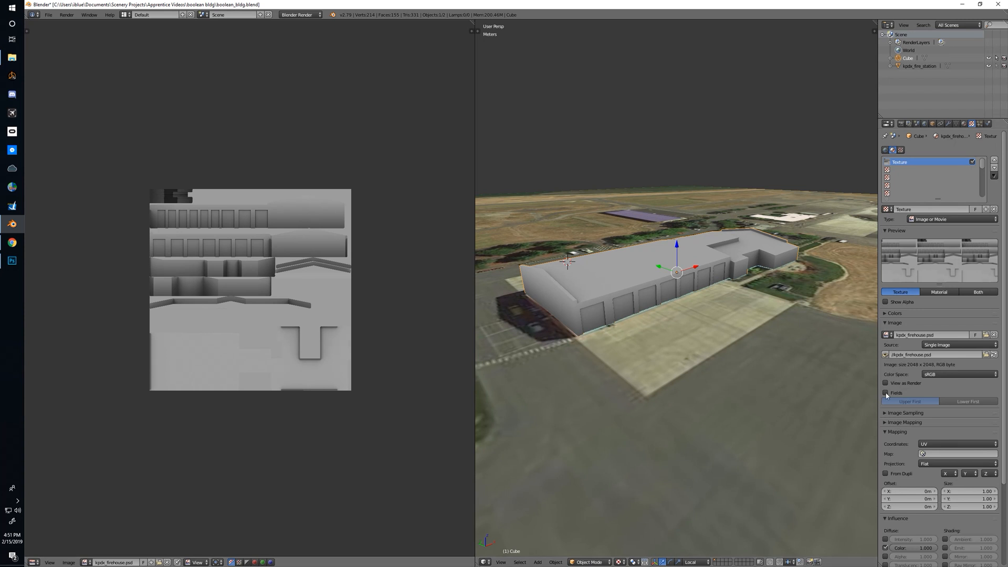
pyautogui.scroll(2, 675, 325)
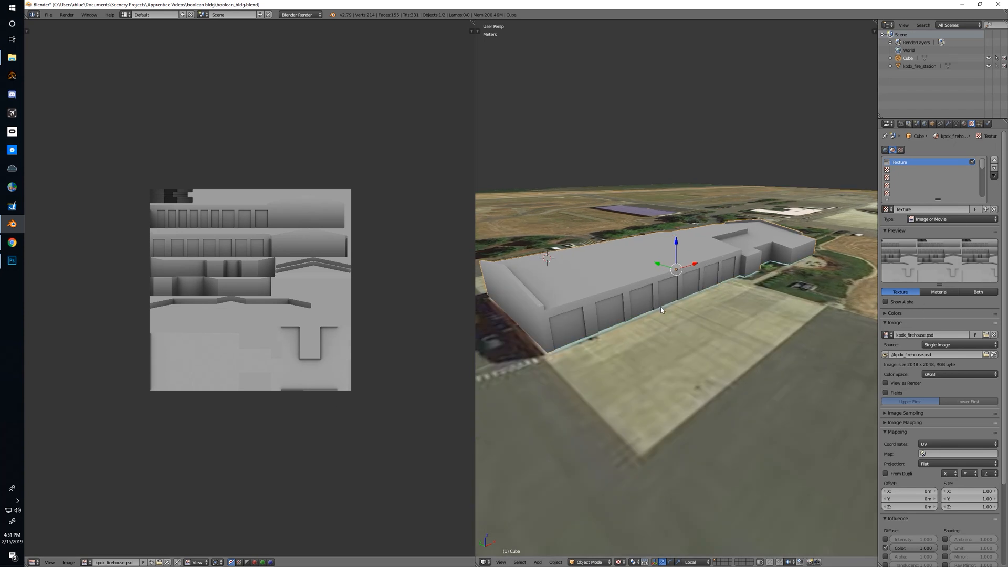
# Step: Switch to Photoshop, add a Levels adjustment above the AO layer, and lower its white input level to the histogram's bright end
pyautogui.hotkey('alt', 'Tab')
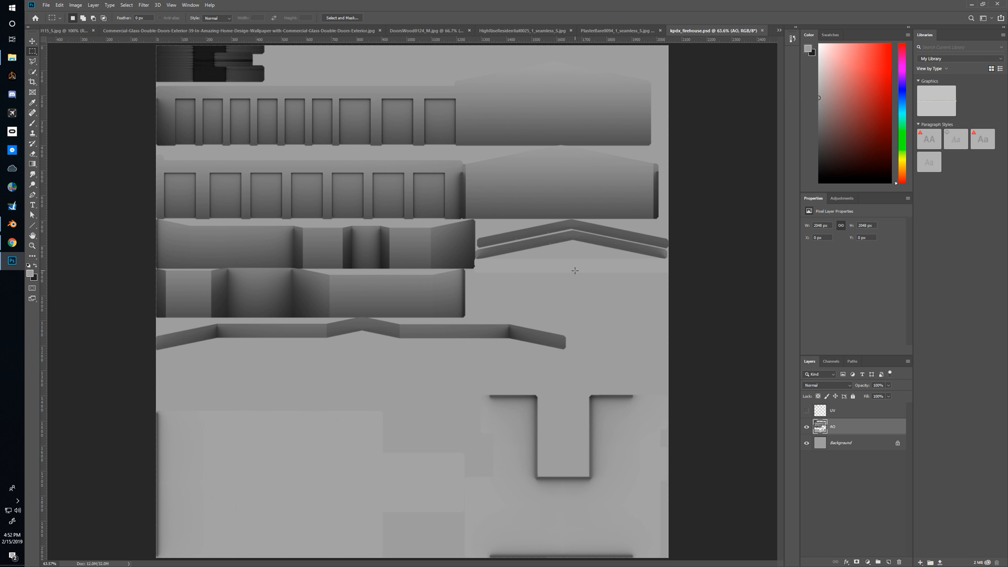
pyautogui.click(868, 562)
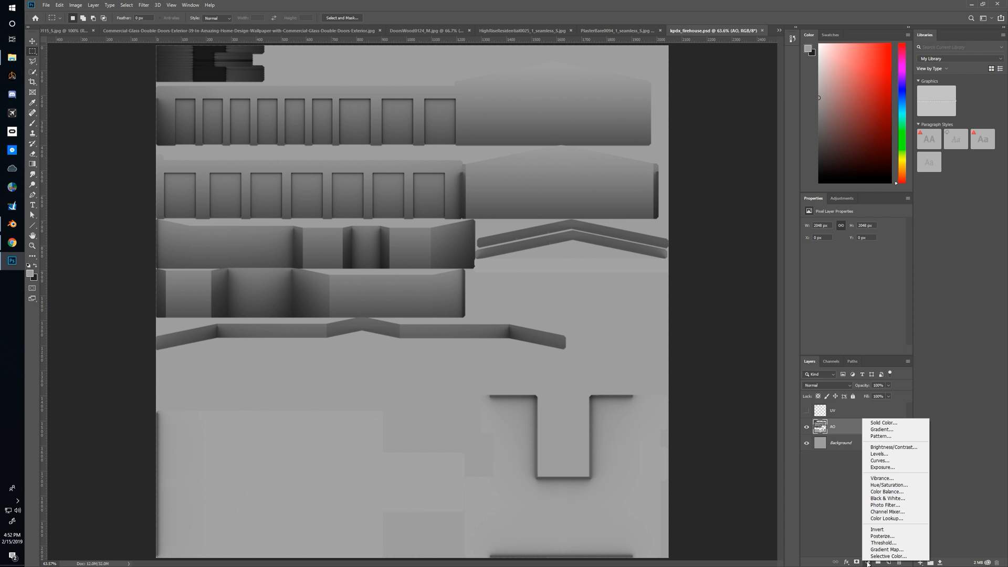
pyautogui.click(891, 455)
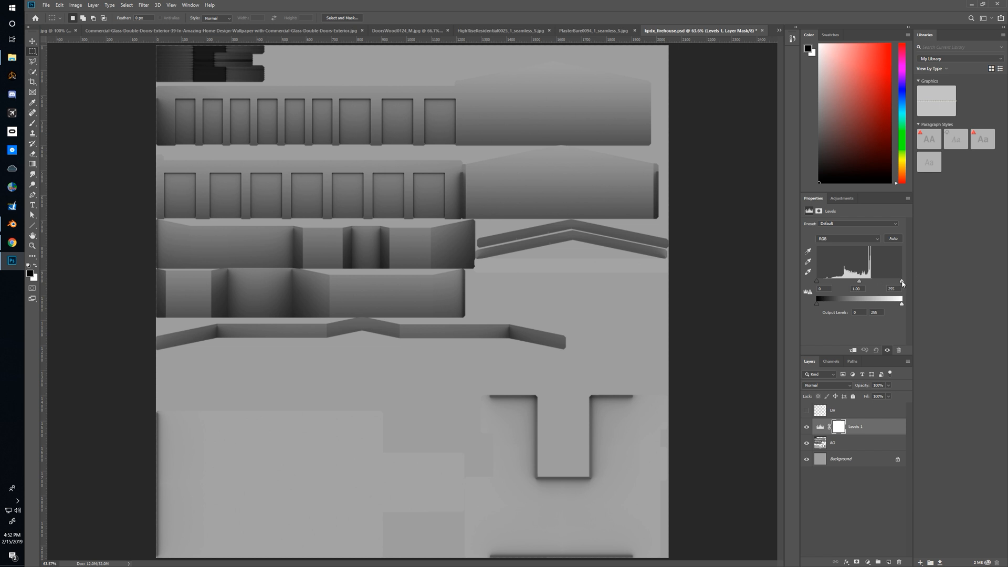
pyautogui.moveTo(902, 282); pyautogui.dragTo(874, 281)
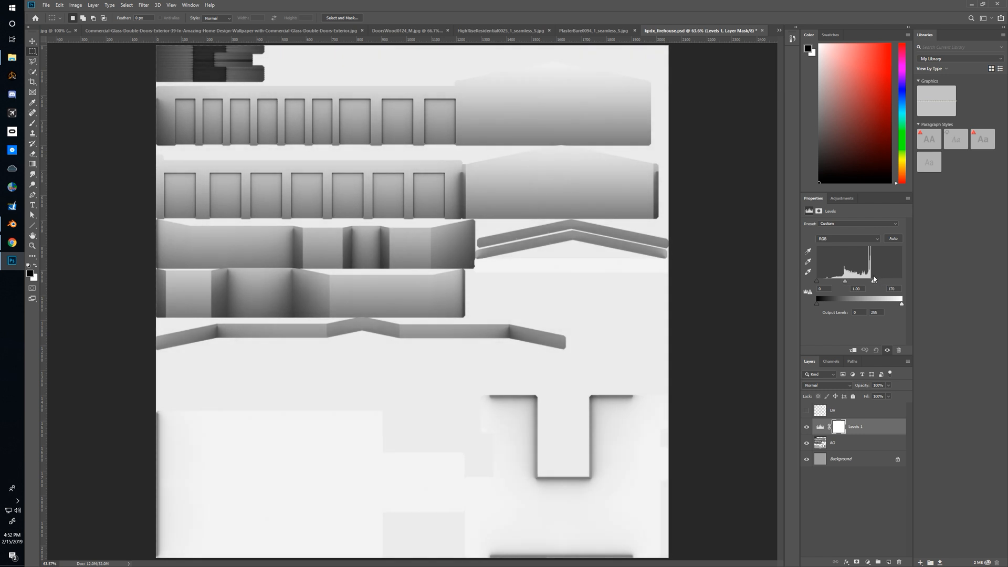
pyautogui.moveTo(874, 283); pyautogui.dragTo(873, 283)
# Step: Clip the Levels adjustment to the AO layer and save kpdx_firehouse.psd
pyautogui.moveTo(863, 437); pyautogui.dragTo(868, 432)
pyautogui.keyDown('alt'); pyautogui.click(868, 432); pyautogui.keyUp('alt')
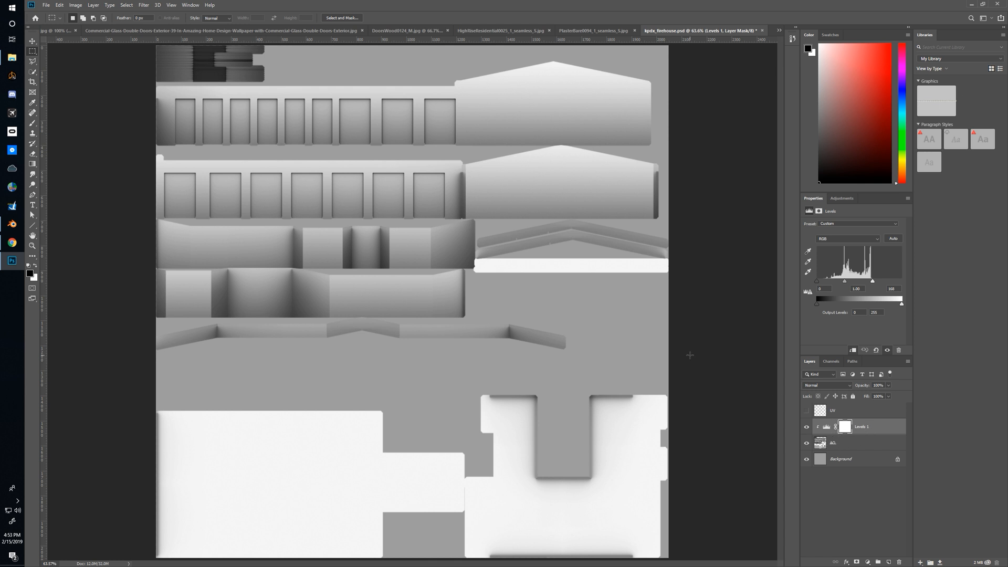
pyautogui.hotkey('ctrl', 's')
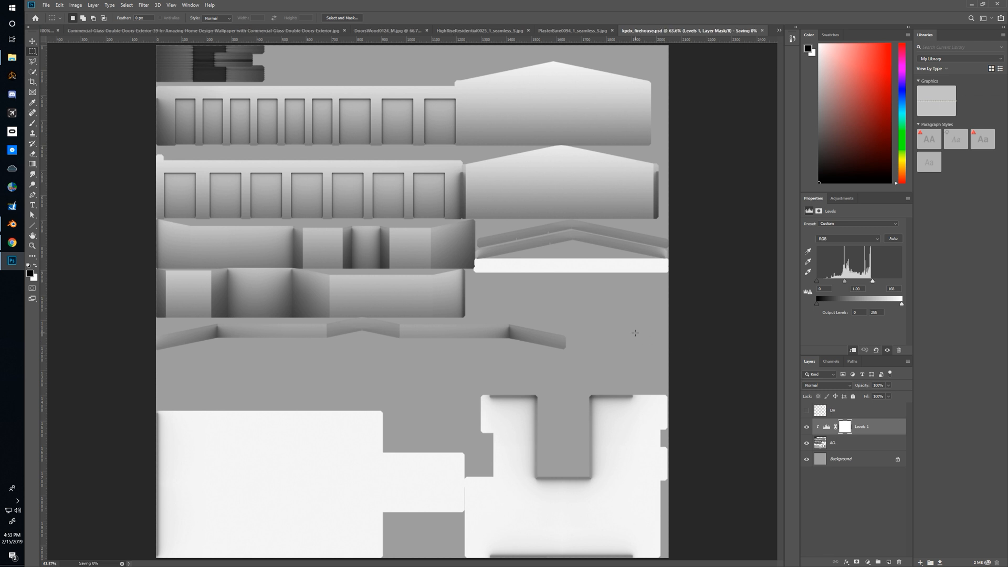
# Step: Switch to Blender, reload the kpdx_firehouse.psd texture image, and check the building with nothing selected
pyautogui.hotkey('alt', 'Tab')
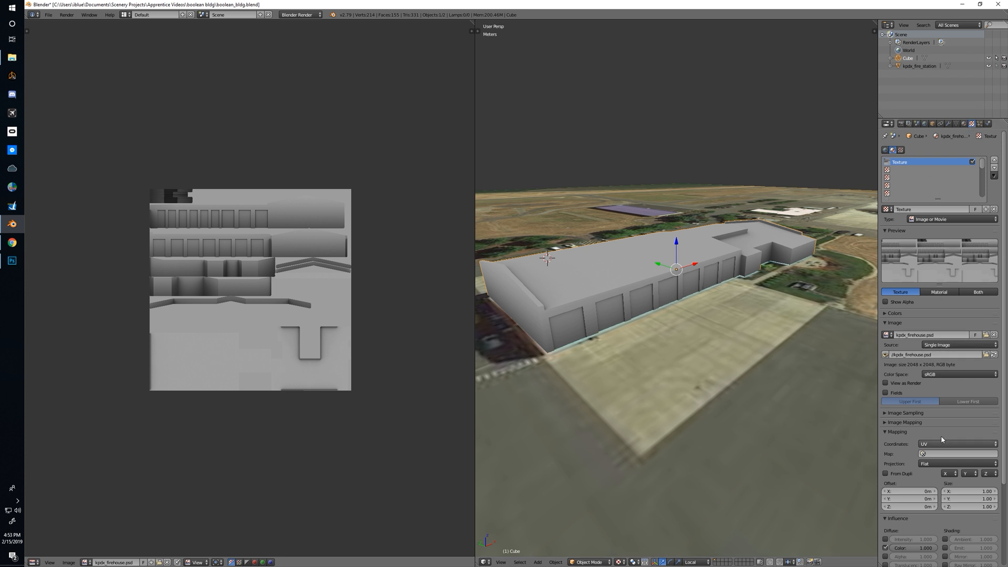
pyautogui.click(994, 354)
pyautogui.moveTo(754, 307); pyautogui.dragTo(660, 320, button='middle')
pyautogui.scroll(3, 677, 326)
pyautogui.press('a')
pyautogui.scroll(1, 650, 323)
# Step: Switch to Photoshop and set the AO layer's blending mode to Multiply
pyautogui.hotkey('alt', 'Tab')
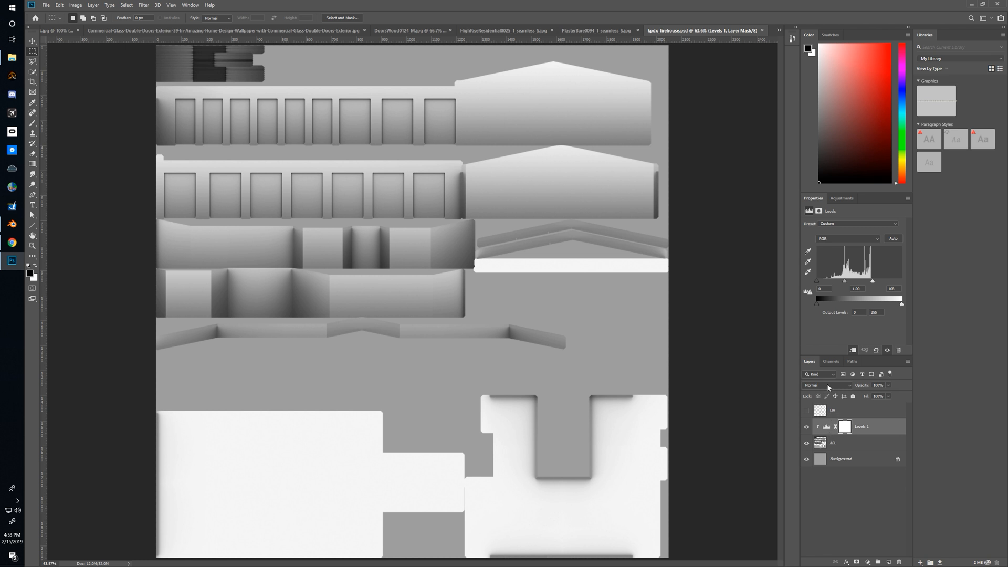
pyautogui.click(831, 444)
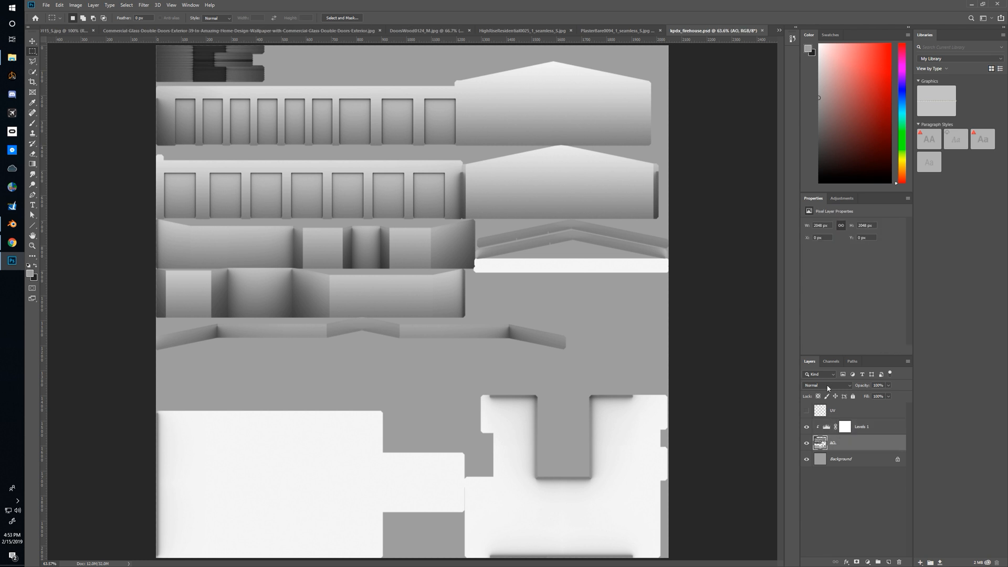
pyautogui.click(828, 386)
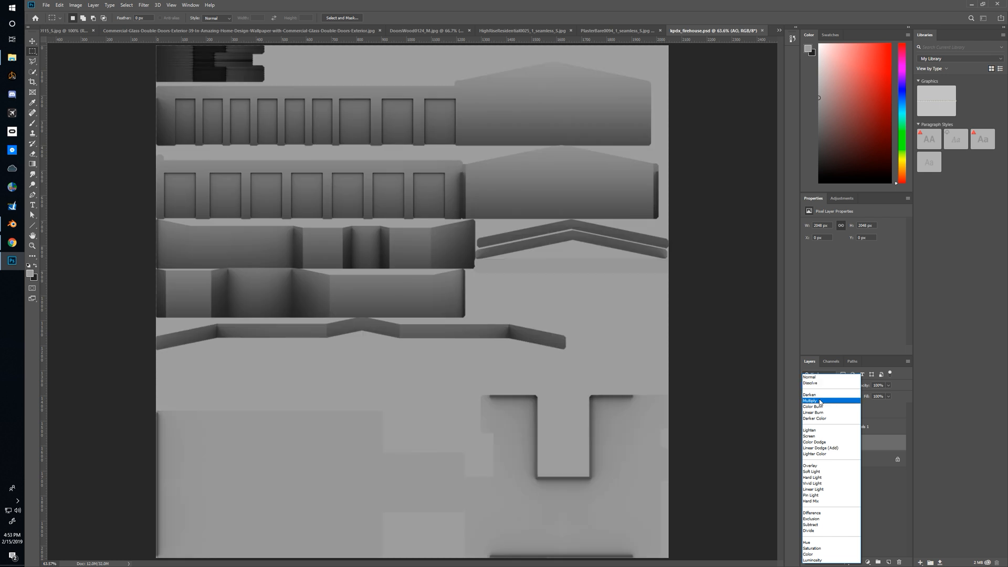
pyautogui.click(820, 401)
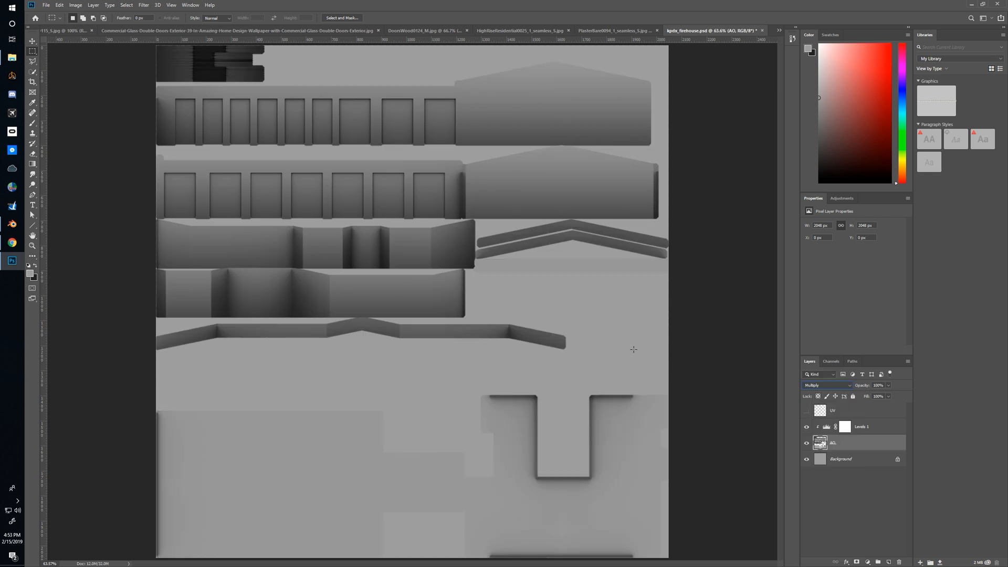
# Step: Lower the Levels adjustment's white input level to 159 and save kpdx_firehouse.psd
pyautogui.click(822, 425)
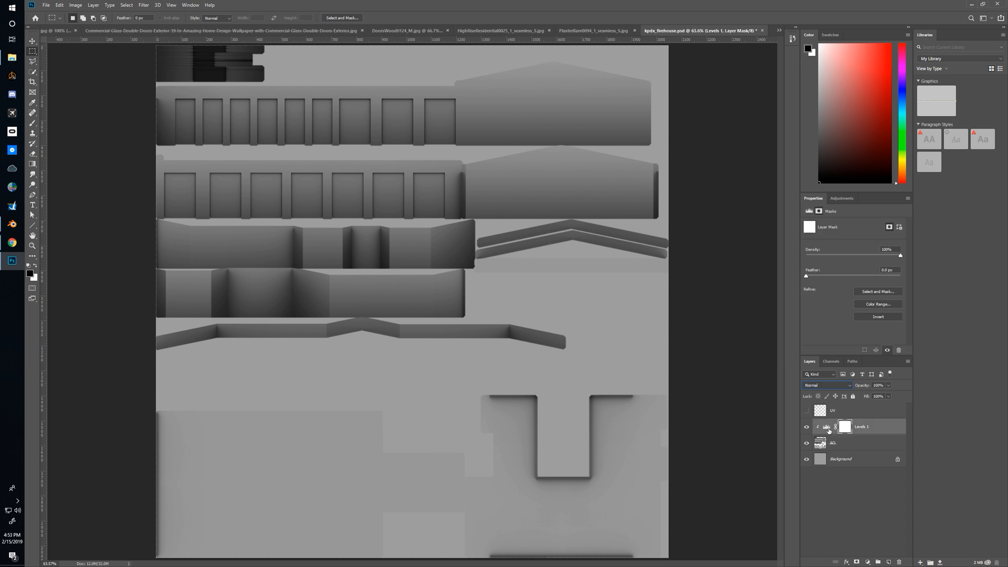
pyautogui.moveTo(873, 283); pyautogui.dragTo(870, 283)
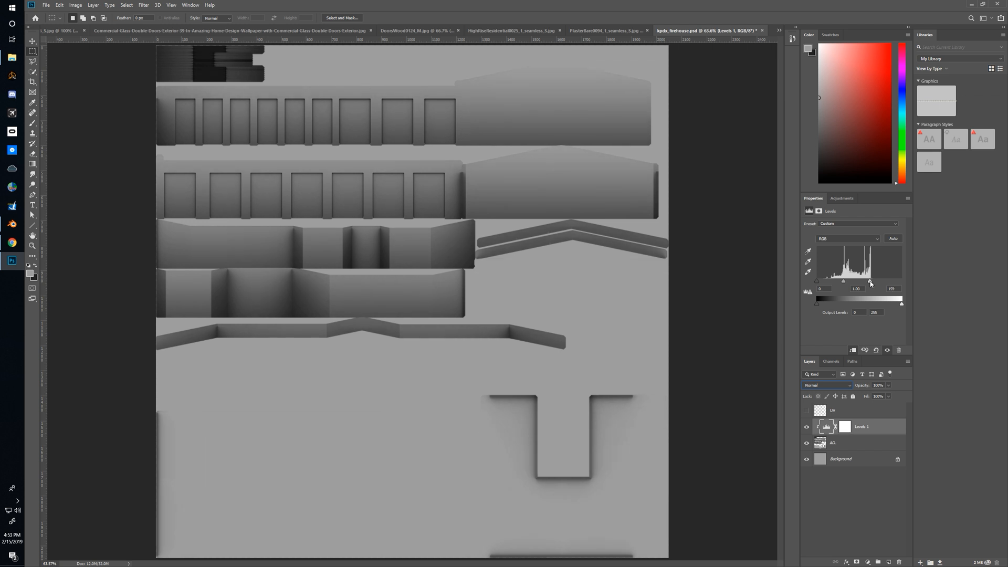
pyautogui.hotkey('ctrl', 's')
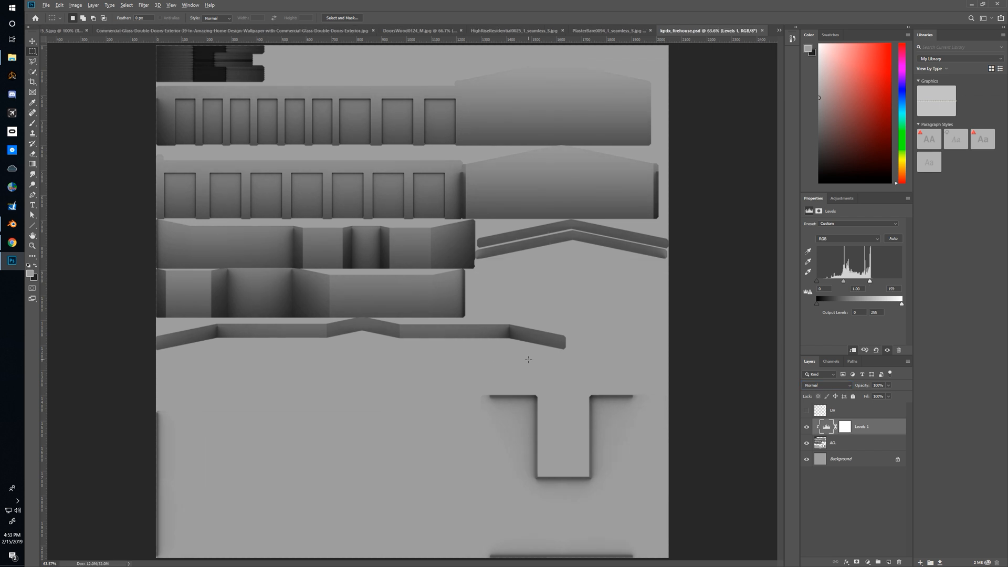
# Step: Switch to Blender, reload the kpdx_firehouse.psd texture image, and inspect the shading around the building
pyautogui.hotkey('alt', 'Tab')
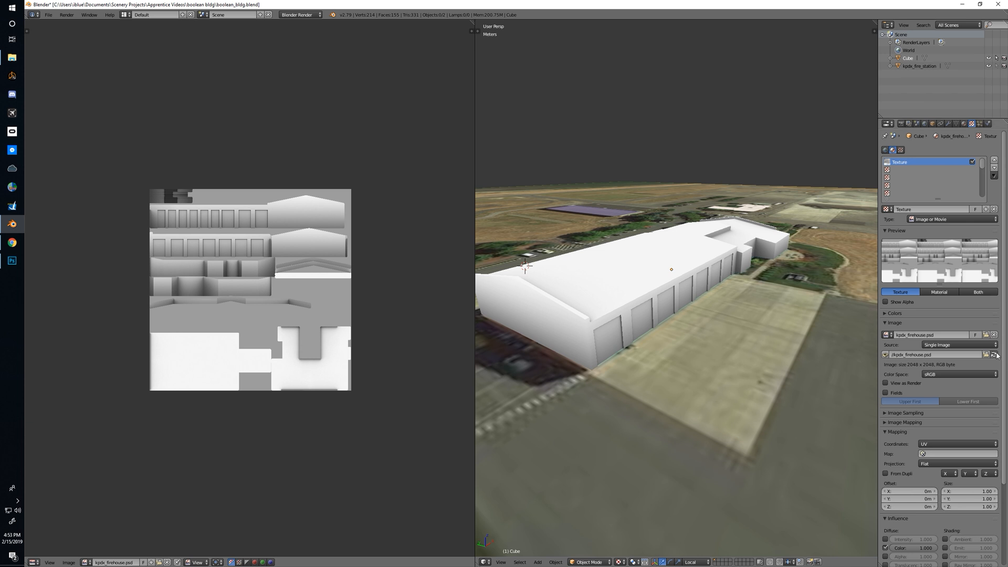
pyautogui.click(995, 355)
pyautogui.moveTo(658, 350)
pyautogui.mouseDown(button='middle')
pyautogui.moveTo(623, 360)
pyautogui.moveTo(672, 358)
pyautogui.moveTo(614, 354)
pyautogui.moveTo(740, 348)
pyautogui.moveTo(663, 350)
pyautogui.mouseUp(button='middle')
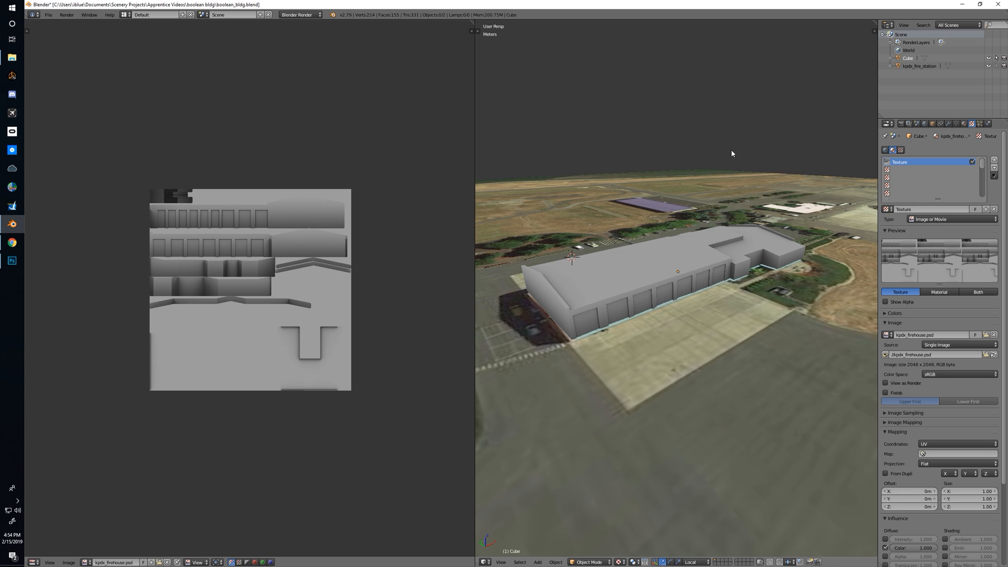
pyautogui.moveTo(626, 358); pyautogui.dragTo(714, 325, button='middle')
pyautogui.scroll(-6, 715, 325)
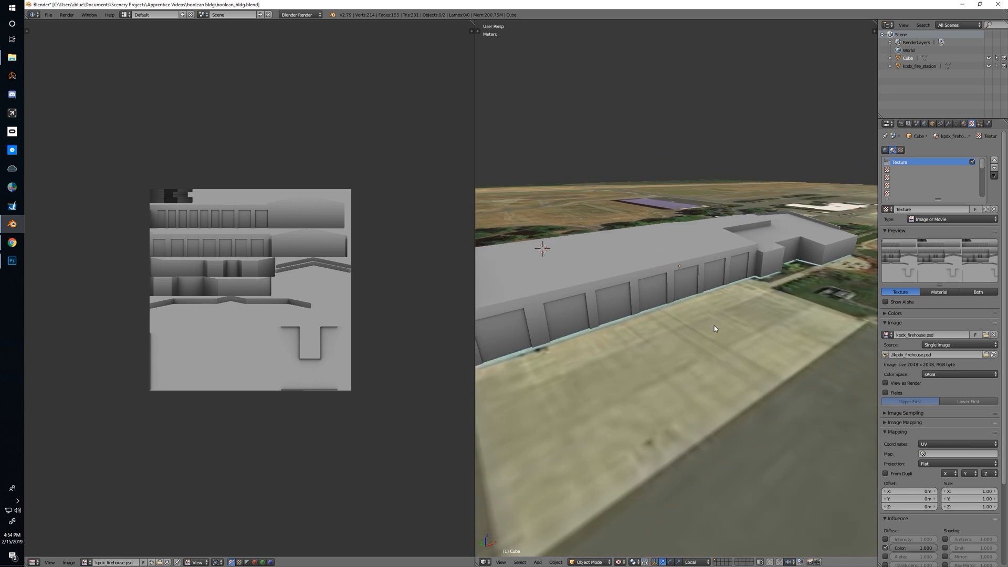
pyautogui.scroll(-3, 712, 322)
pyautogui.moveTo(706, 323); pyautogui.dragTo(737, 325, button='middle')
pyautogui.scroll(4, 736, 325)
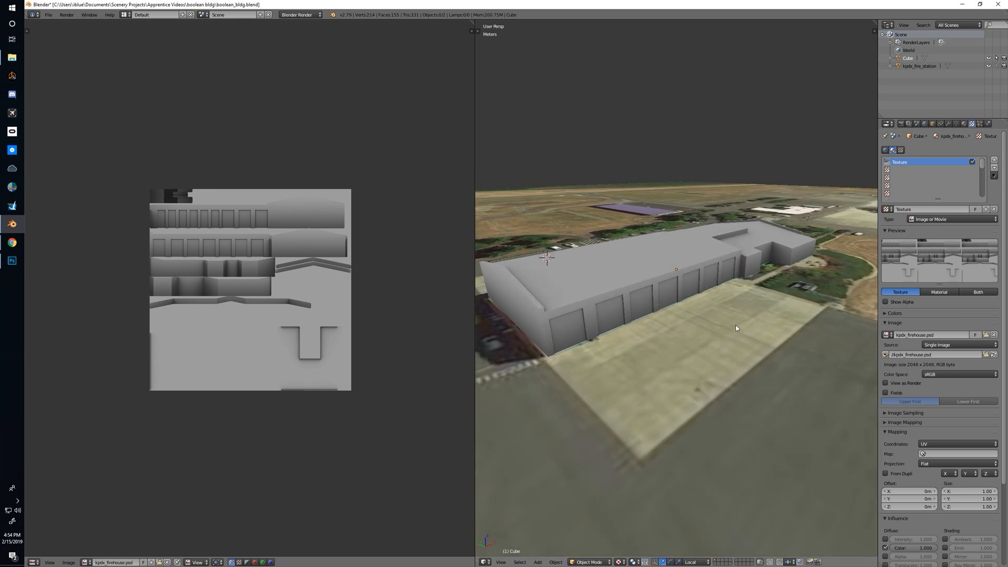
pyautogui.moveTo(735, 326); pyautogui.dragTo(676, 313, button='middle')
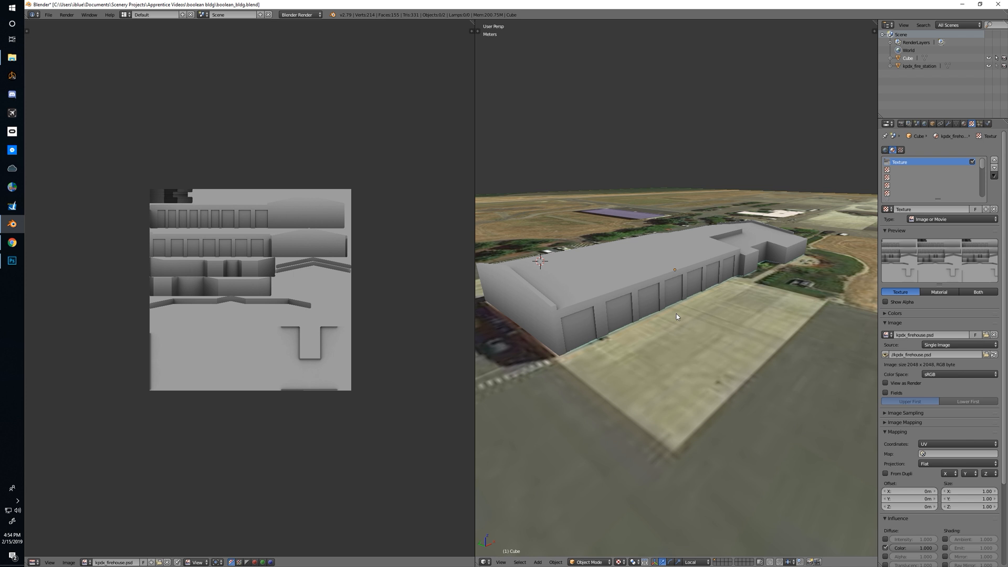